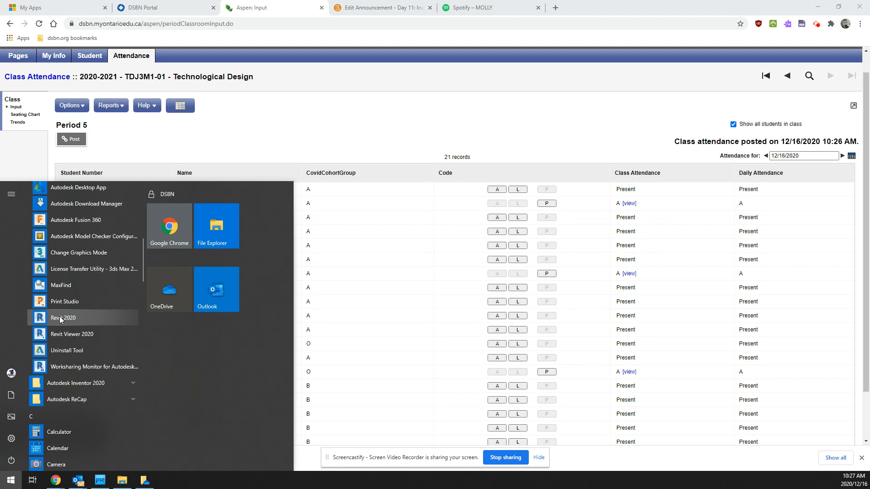
Launch Revit 2020 and minimize the browser, photo editor and file explorer windows that are open
left_click(61, 319)
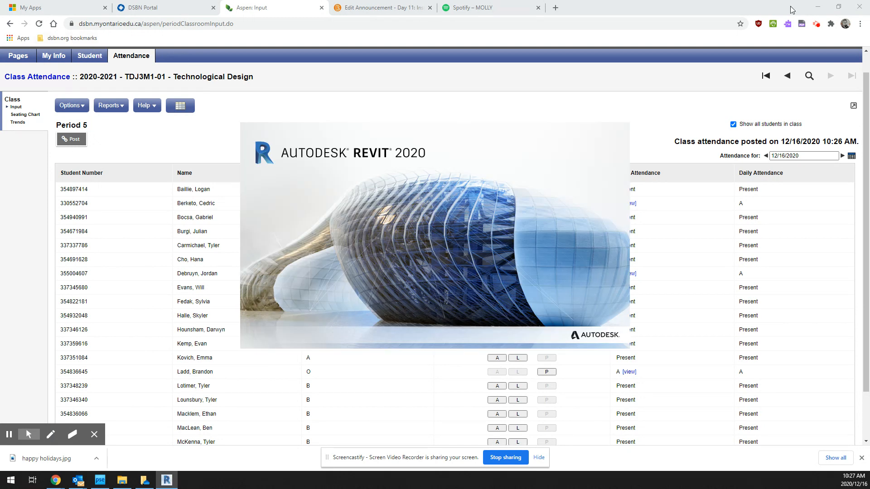
left_click(820, 7)
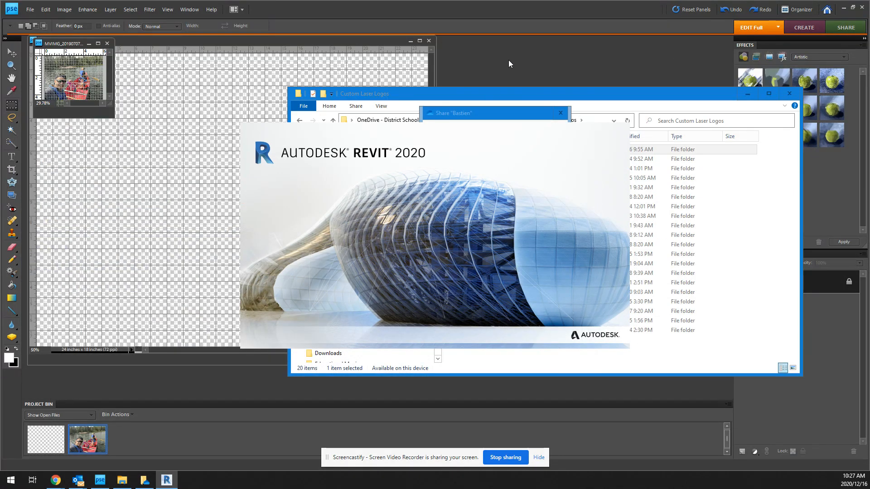
left_click(843, 10)
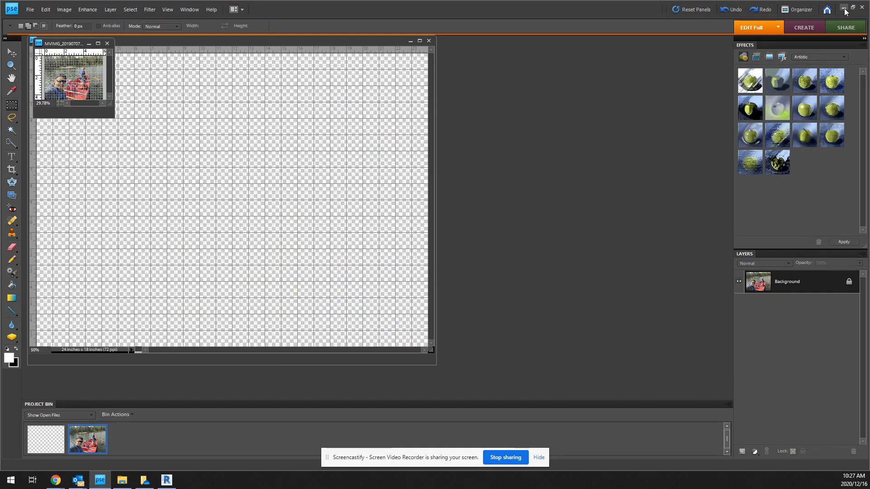
left_click(844, 9)
left_click(748, 96)
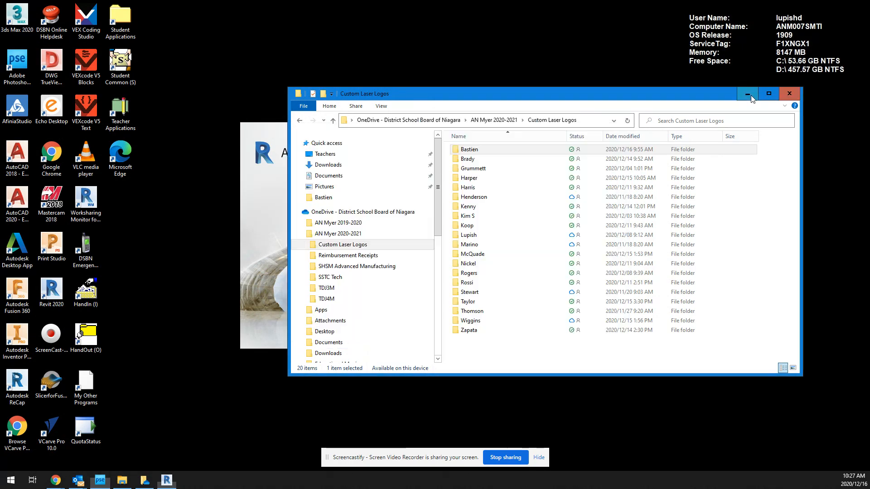
left_click(747, 95)
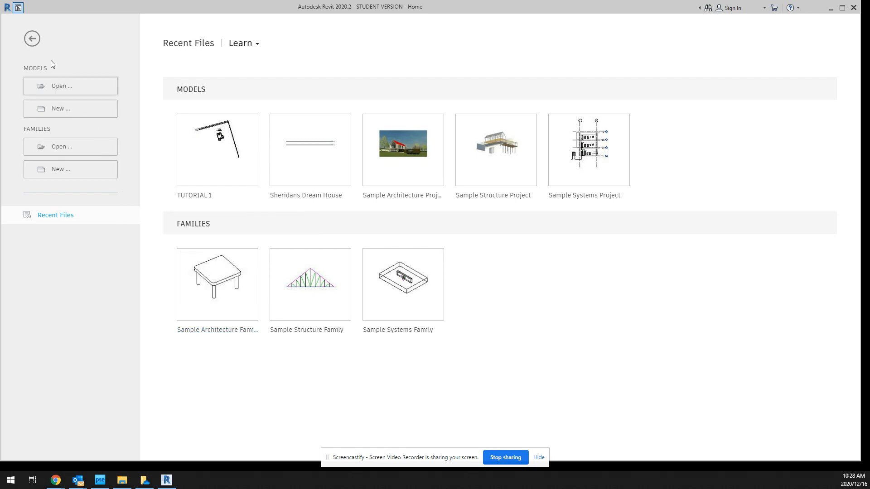
Create a new project from the default.rte template in the US Imperial folder
left_click(31, 39)
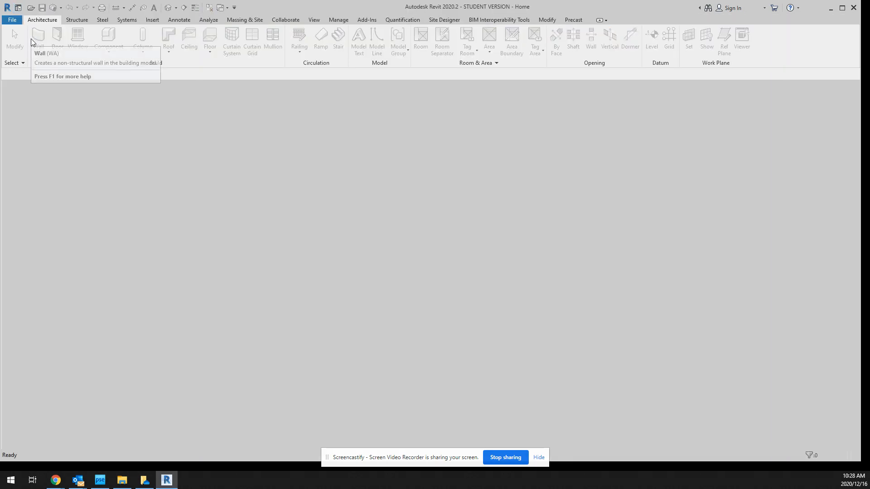
left_click(9, 11)
left_click(74, 100)
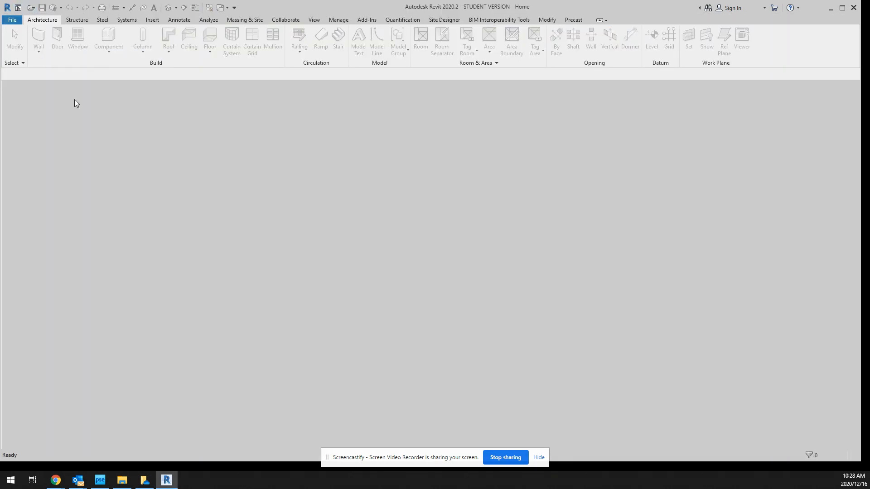
left_click(13, 21)
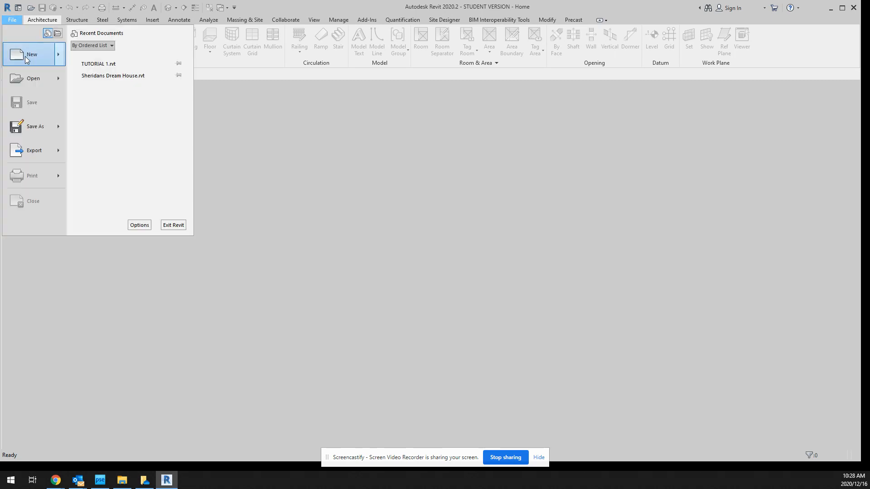
mouse_move(25, 56)
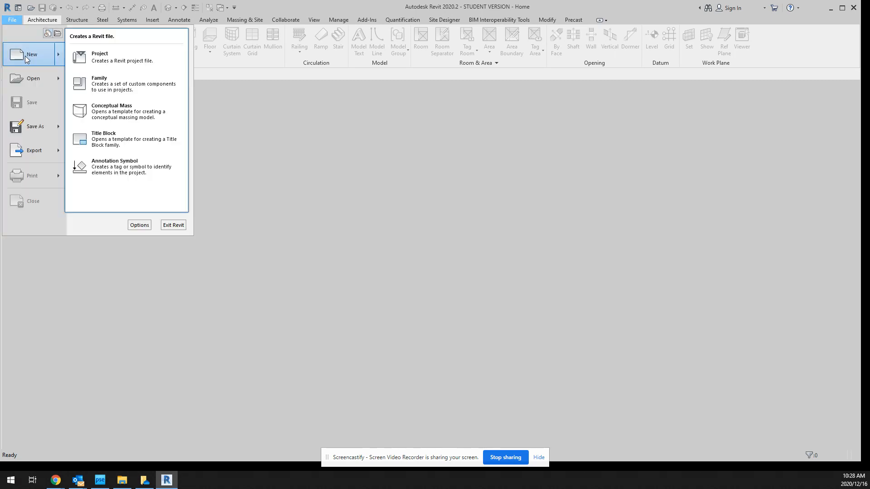
left_click(102, 56)
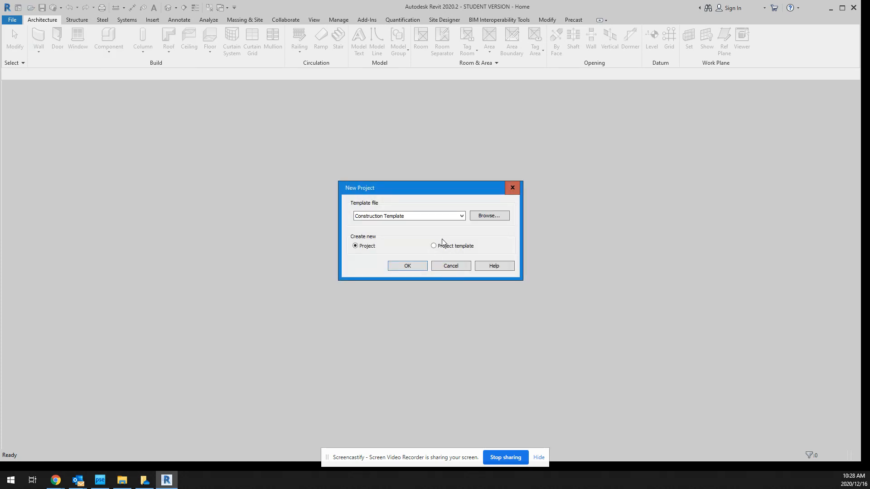
left_click(462, 216)
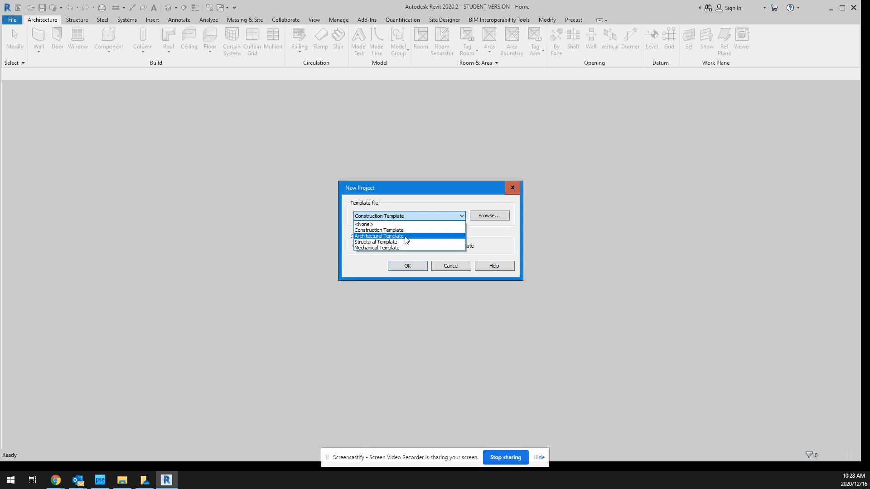
key("Escape")
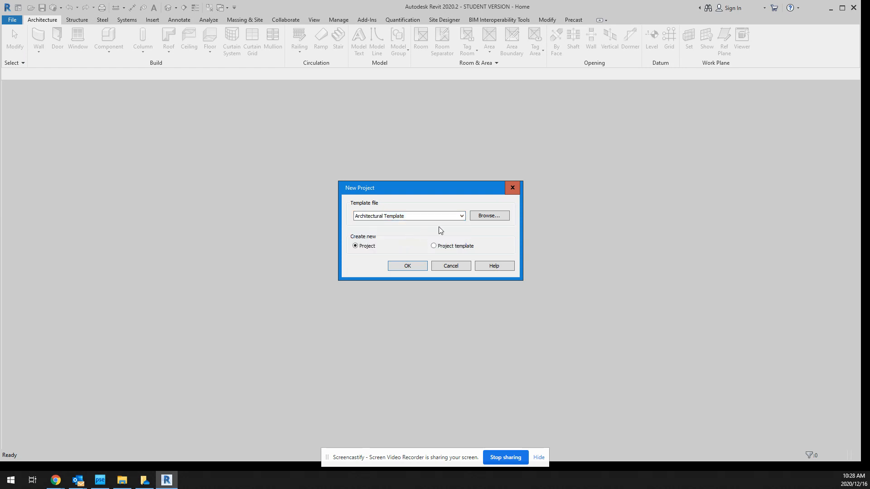
left_click(495, 216)
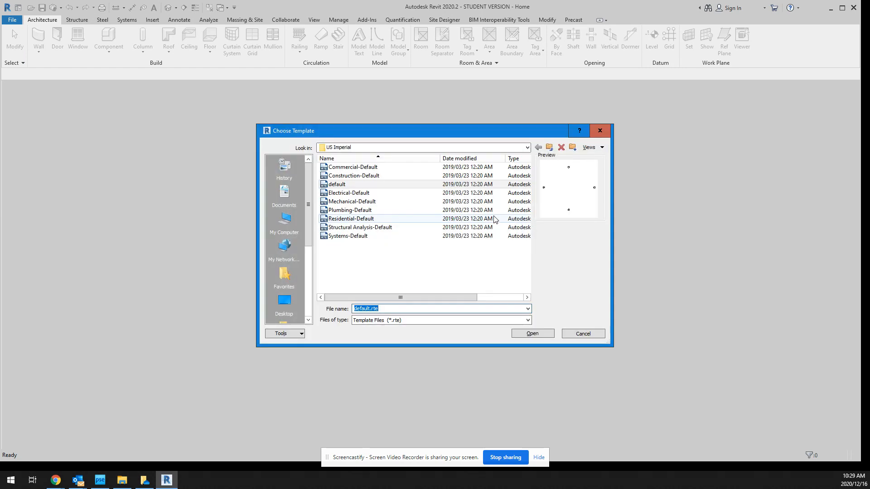
double_click(339, 185)
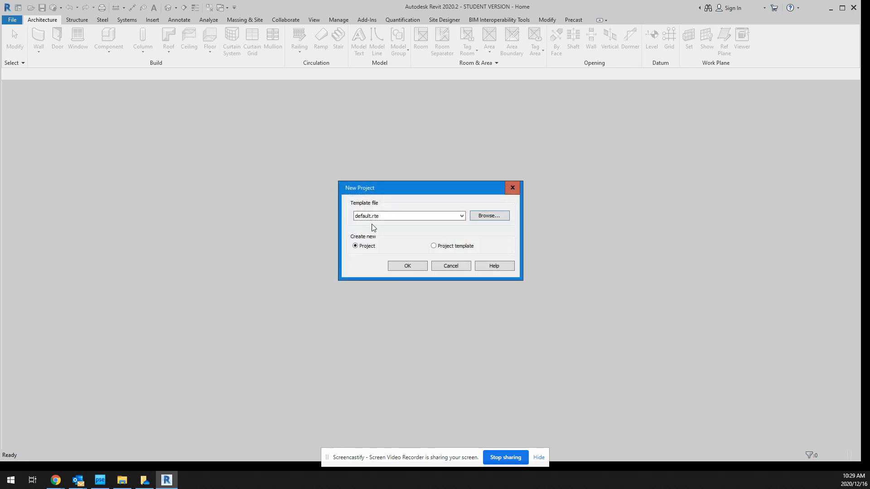
left_click(411, 267)
left_click(409, 266)
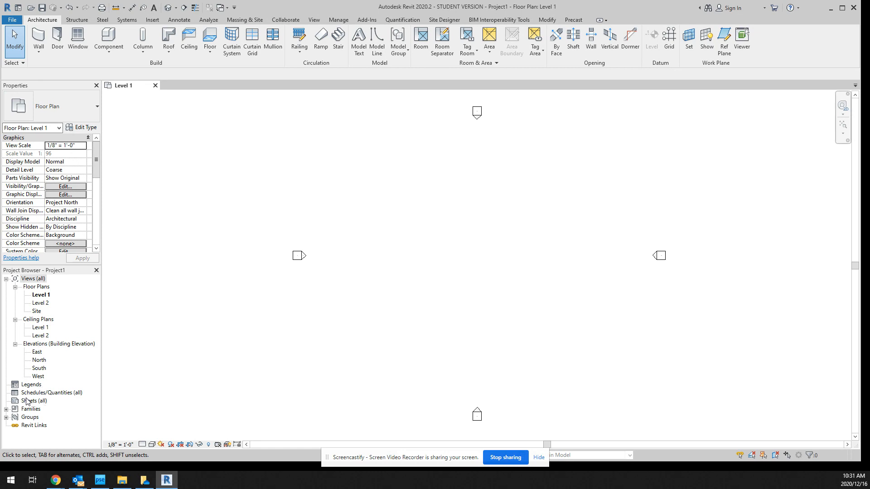
Open the East elevation and rename Level 1 to Grade, renaming its corresponding views as well
left_click(15, 320)
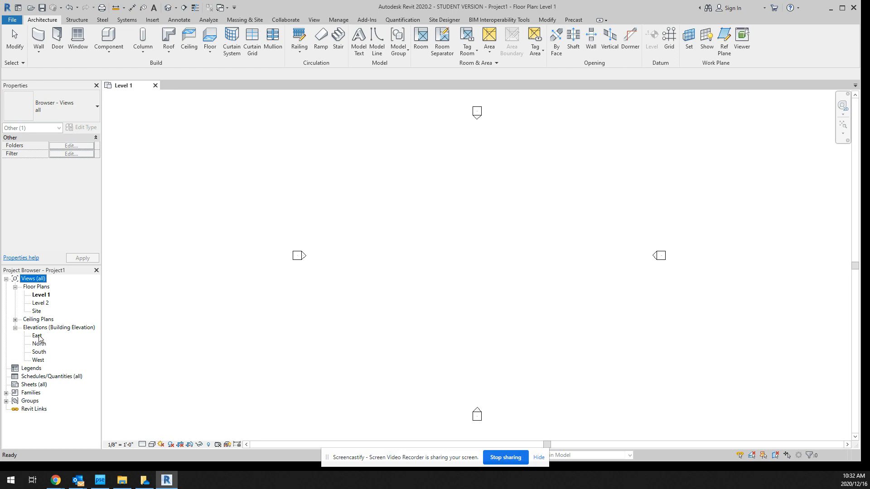
double_click(37, 336)
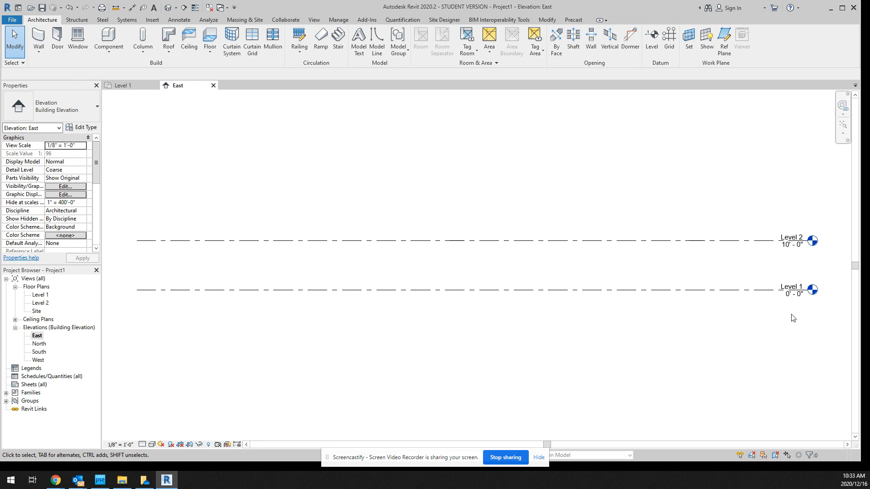
double_click(789, 287)
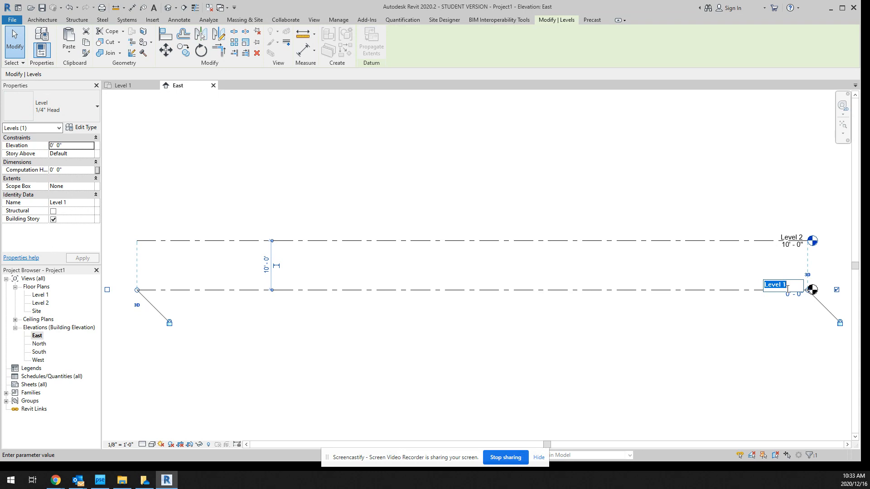
type("Grade")
key("Return")
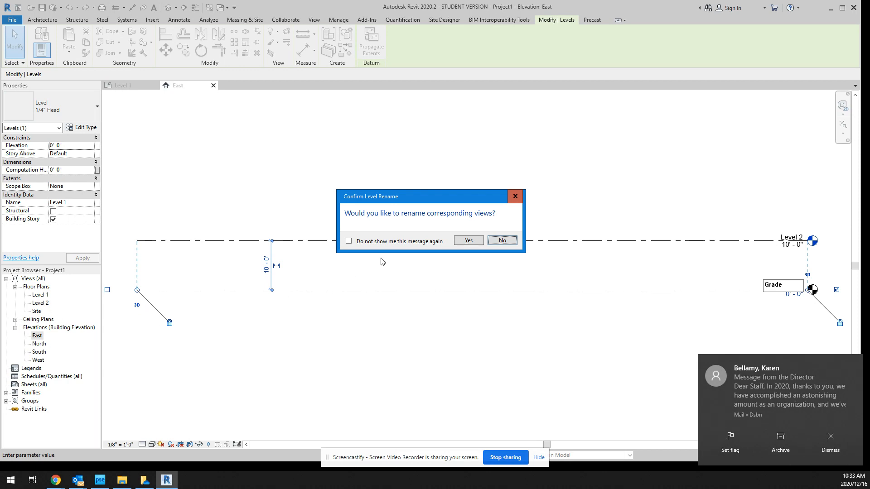
left_click(475, 242)
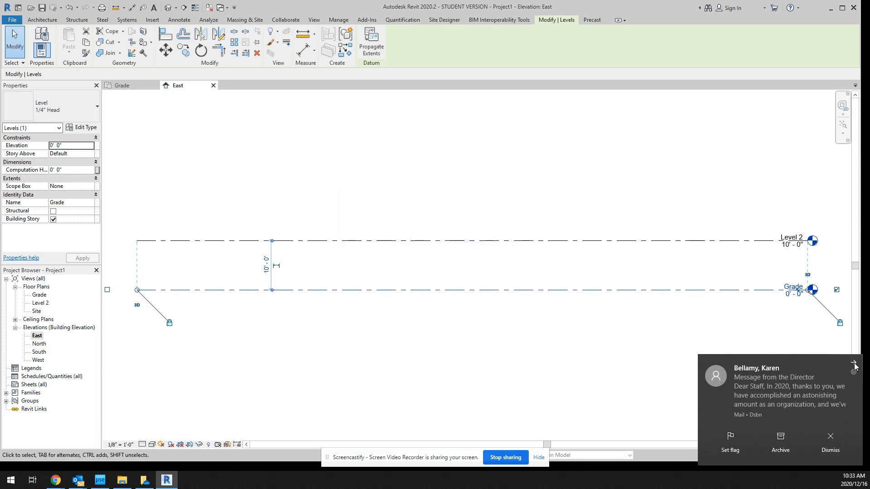
left_click(829, 436)
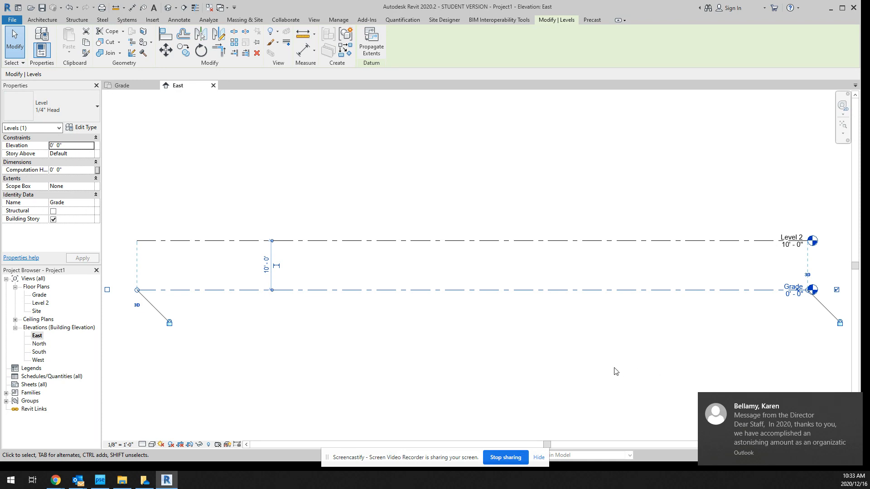
left_click(854, 400)
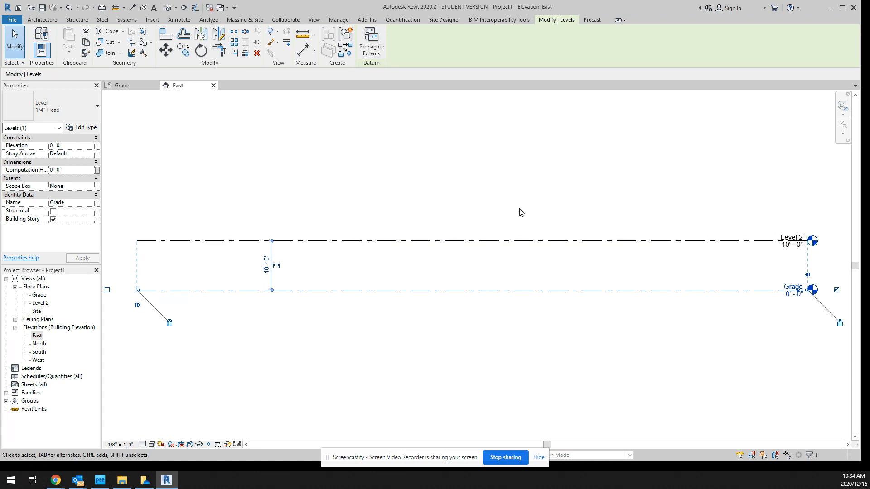
Rename Level 2 to T.O. Foundation Walls and rename its corresponding views too
left_click(785, 238)
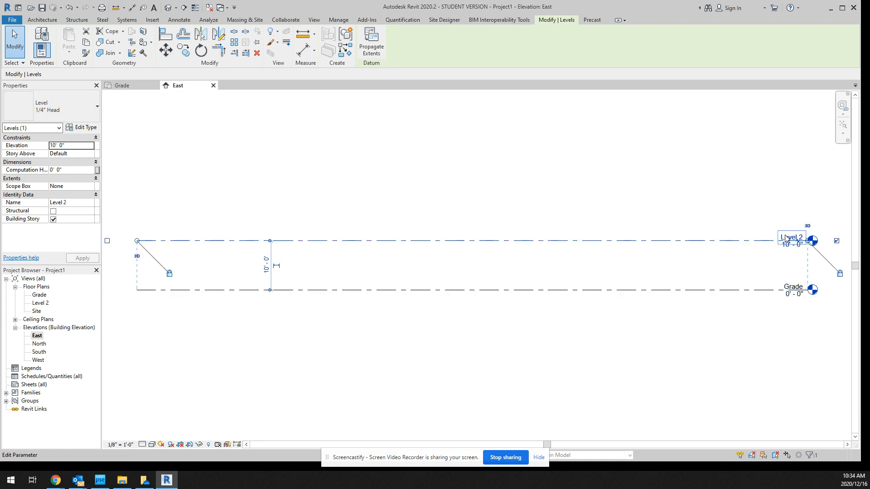
left_click(785, 236)
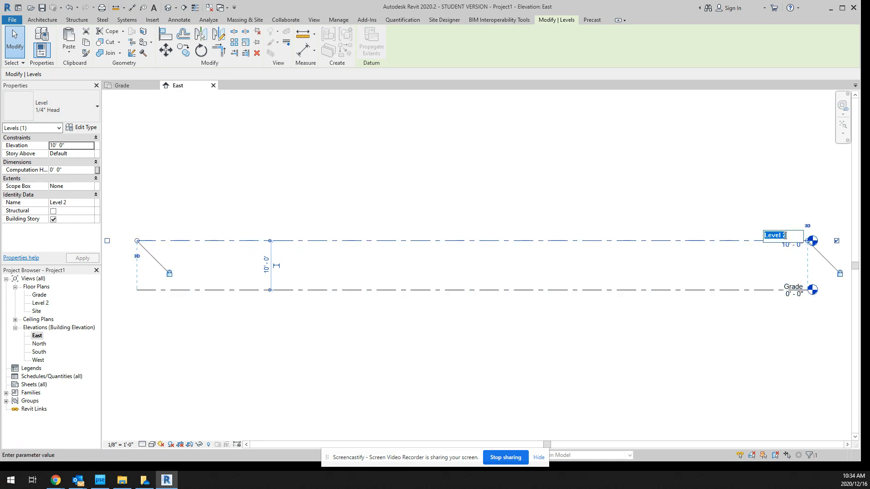
type("T.O")
type(". Foundatio")
type("n Walls")
key("Return")
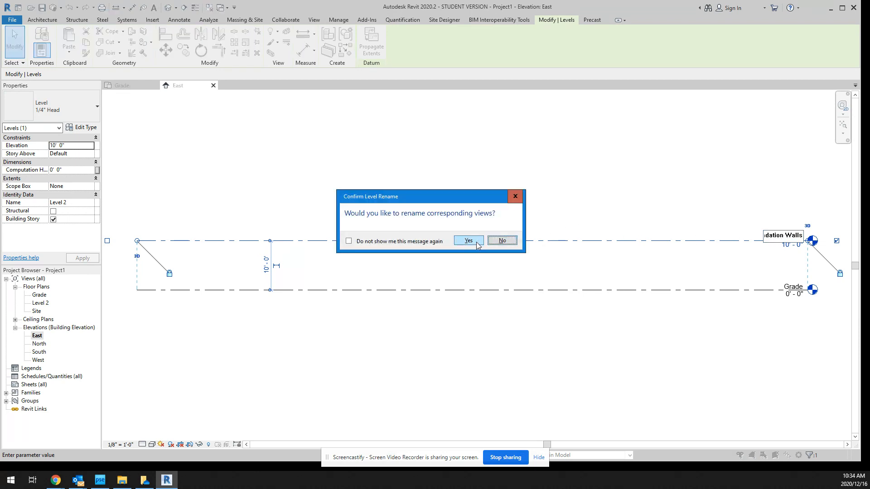
left_click(469, 241)
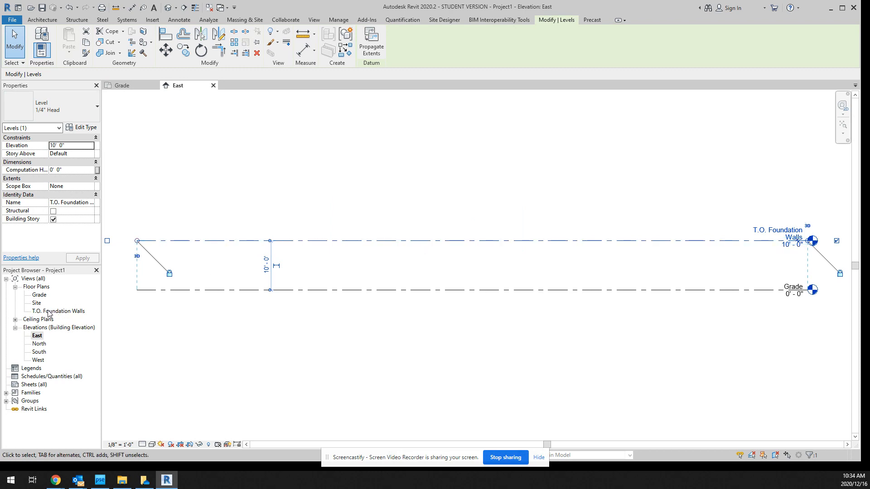
Set the elevation of the T.O. Foundation Walls level to 0' 6"
left_click(787, 246)
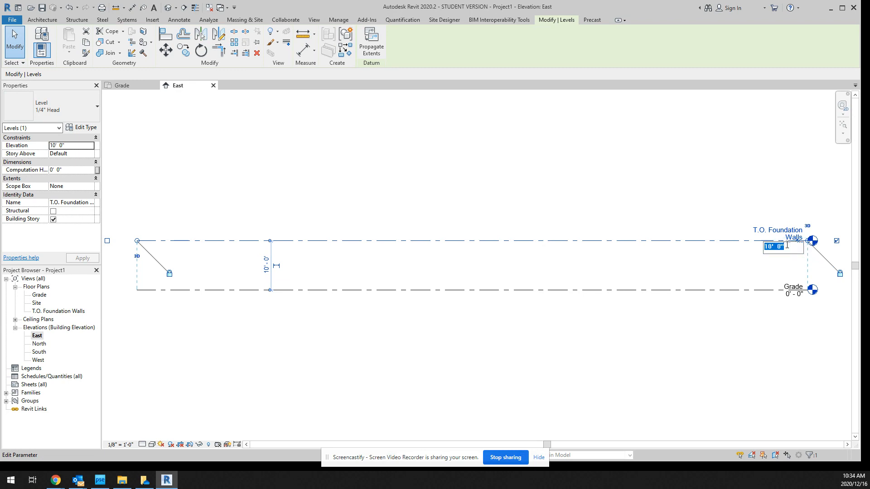
left_click(779, 247)
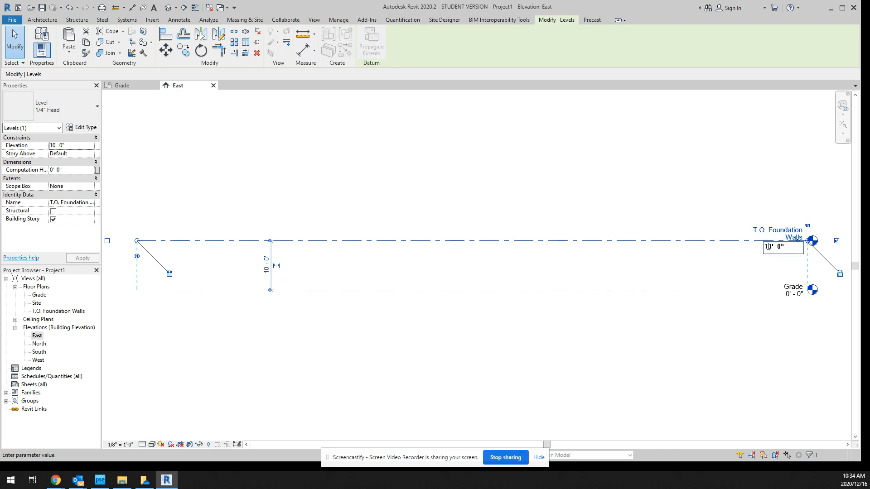
key("BackSpace")
key("BackSpace")
type("6")
key("Return")
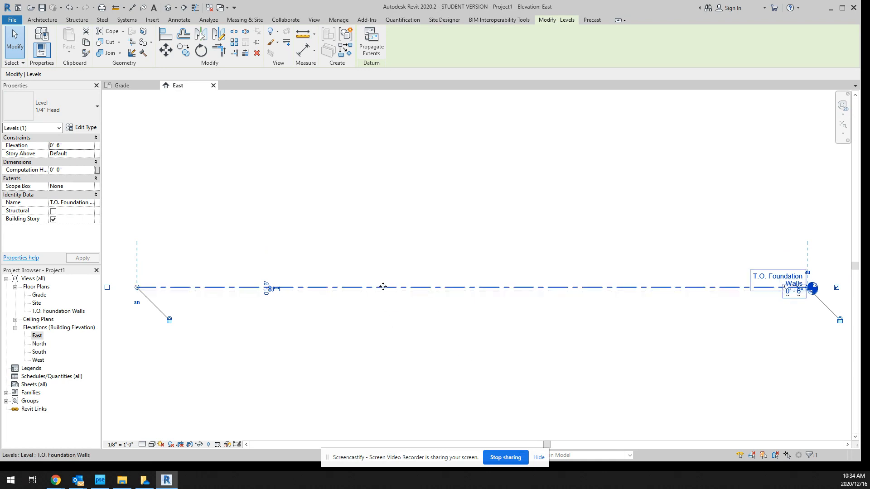
Add an elbow to the T.O. Foundation Walls level line, place its head above the Grade label and move the bend farther from the heads
scroll(270, 291, "up", 2)
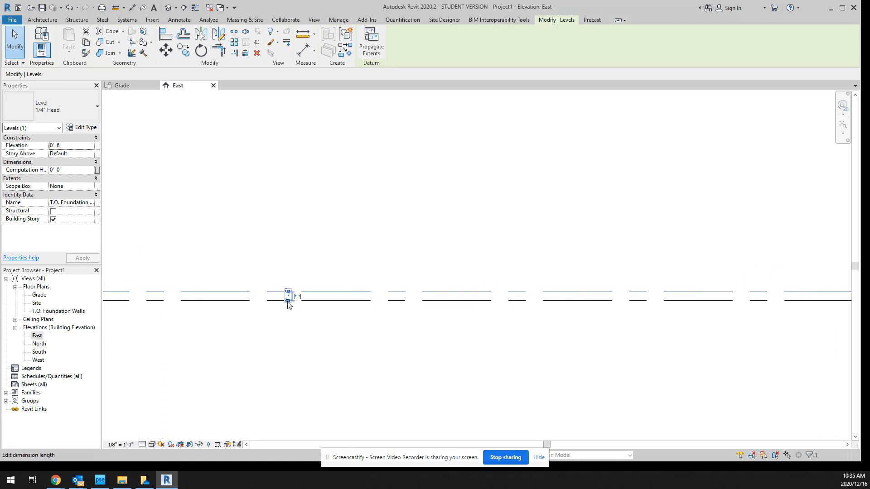
scroll(287, 296, "down", 2)
scroll(431, 295, "down", 3)
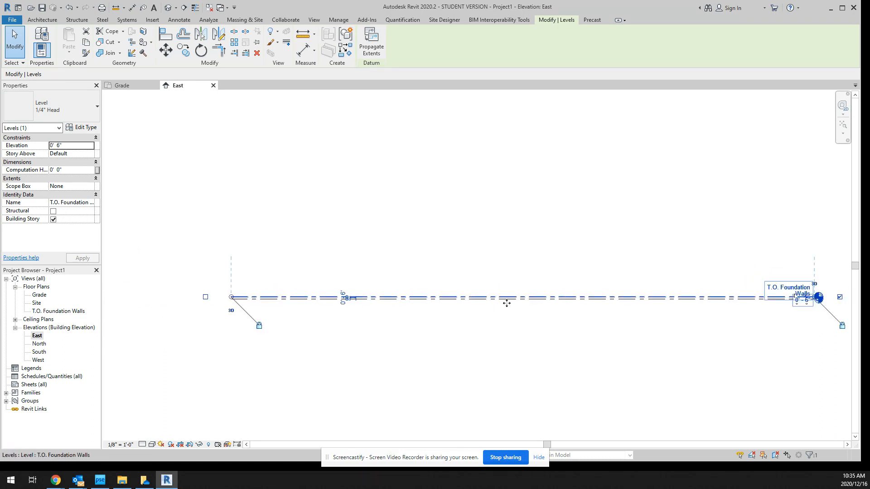
scroll(785, 295, "up", 4)
scroll(785, 295, "up", 2)
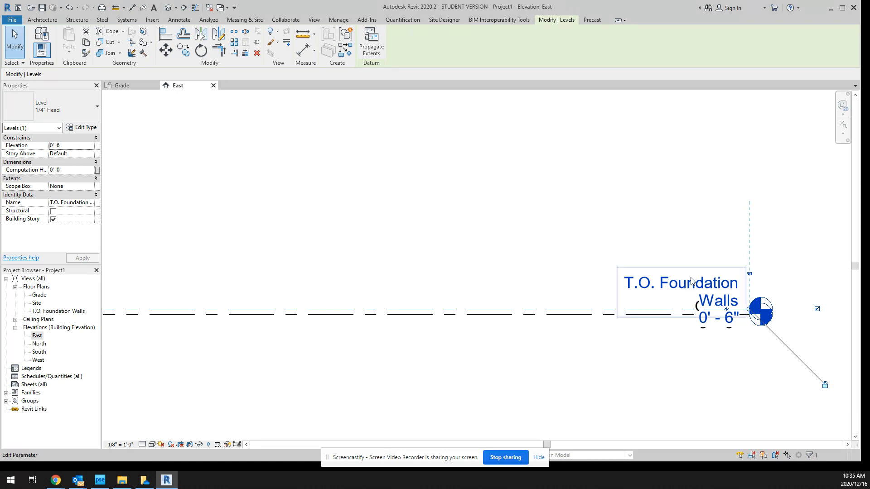
left_click(726, 313)
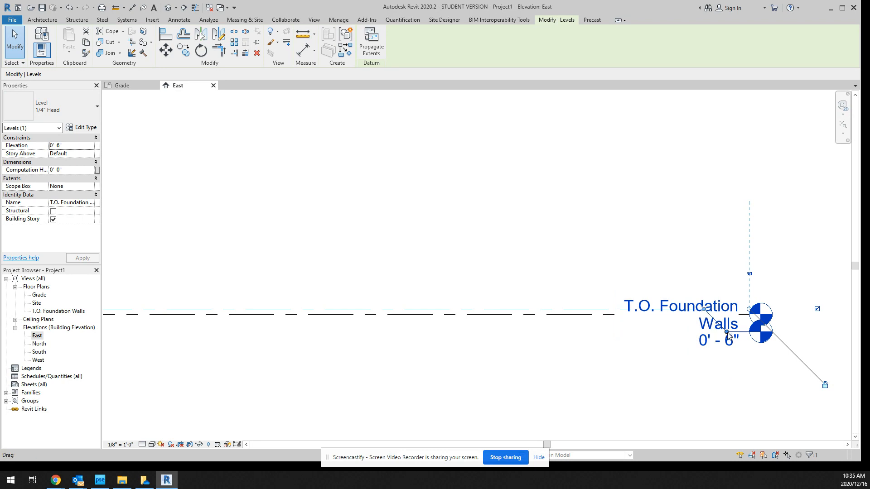
left_click_drag(727, 333, 737, 277)
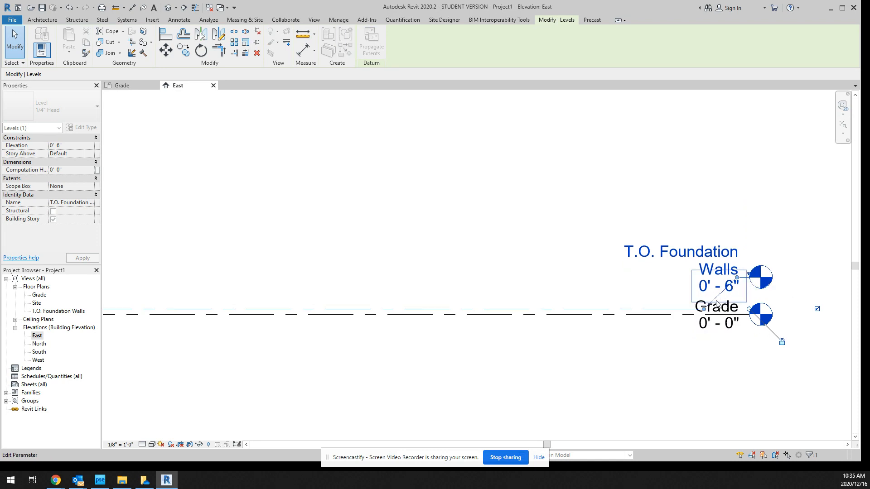
left_click_drag(705, 310, 560, 308)
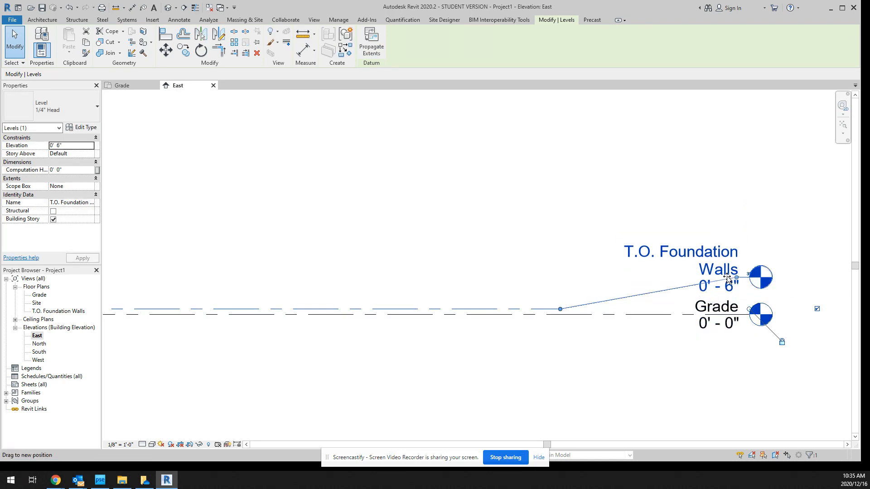
Shift the head-side bend of the T.O. Foundation Walls leader away from its head so a horizontal segment runs beneath the full level name
left_click_drag(737, 278, 612, 275)
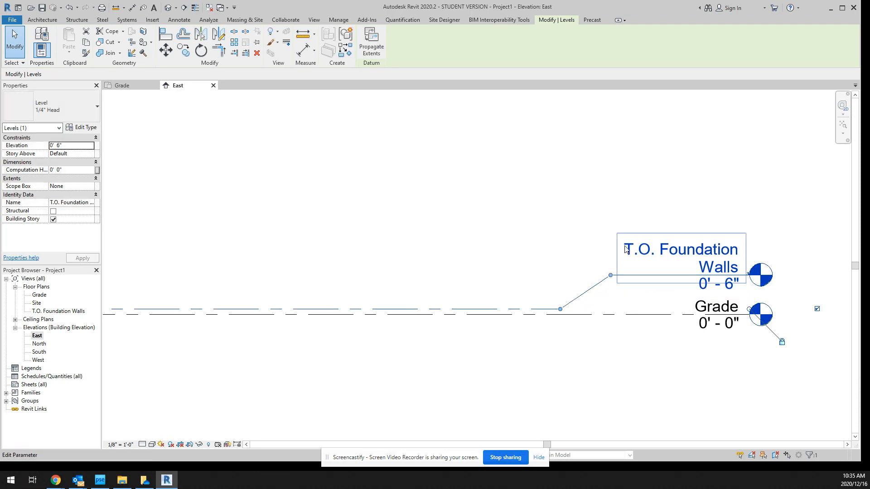
left_click(528, 283)
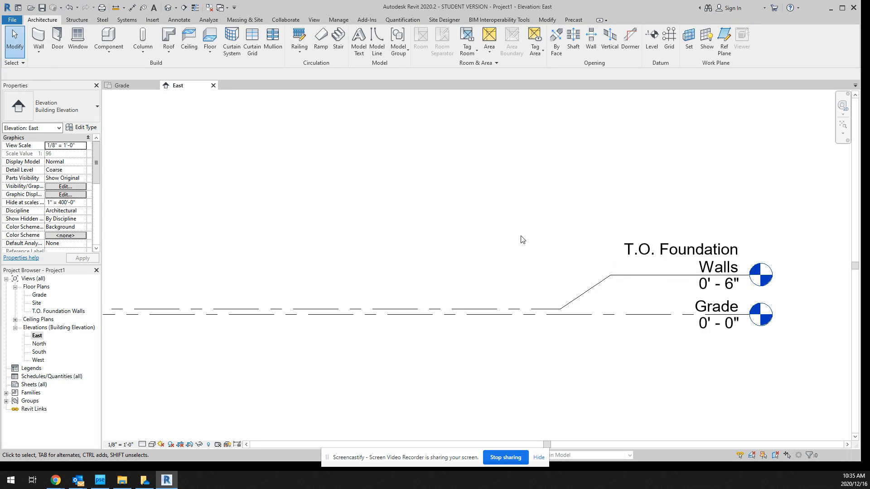
left_click(633, 256)
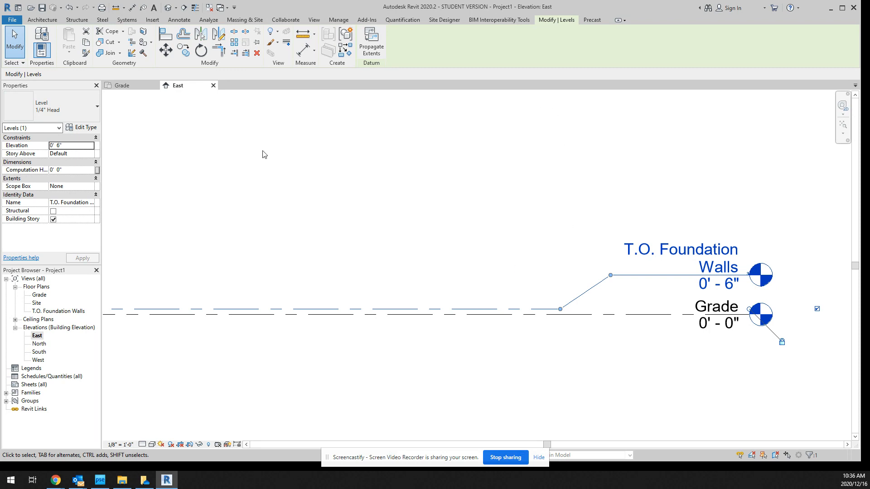
Place a new level 4' 0" below Grade, using the Level tool's Pick Lines option with an offset
left_click(42, 20)
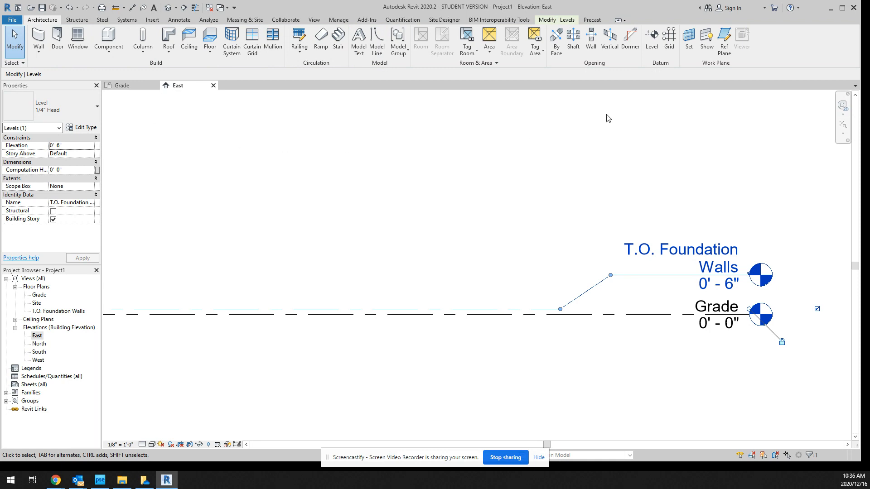
left_click(653, 43)
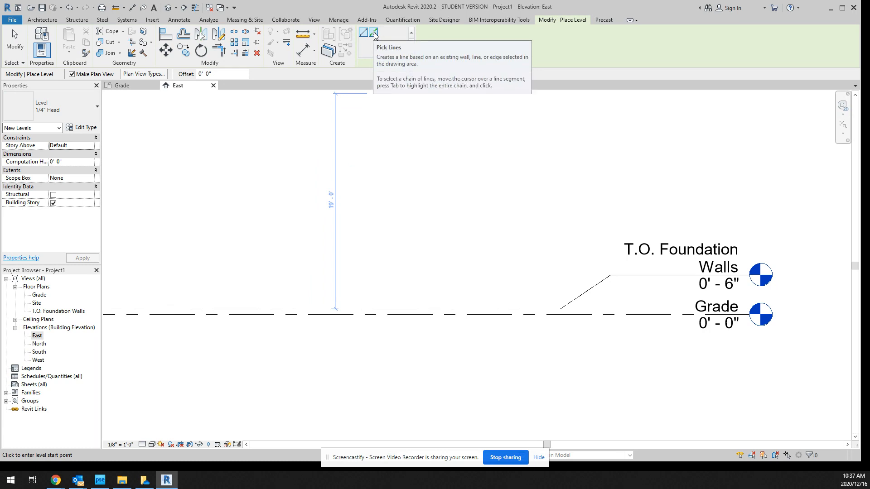
left_click(374, 33)
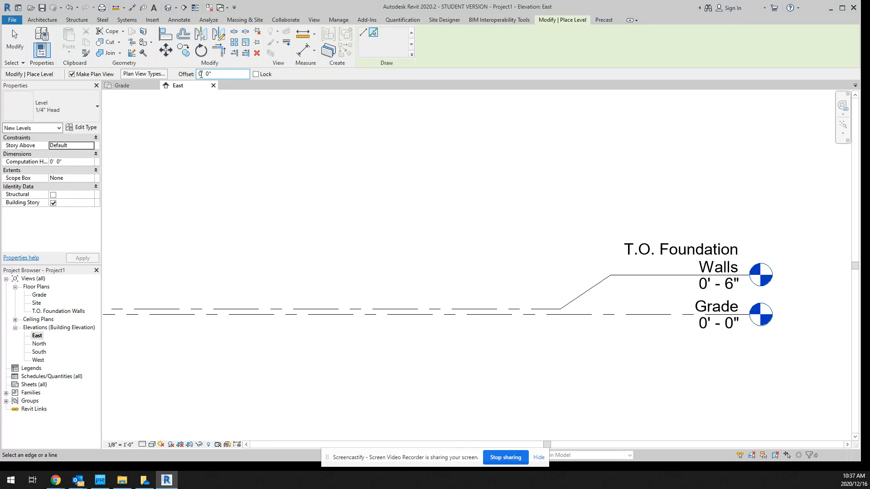
double_click(200, 74)
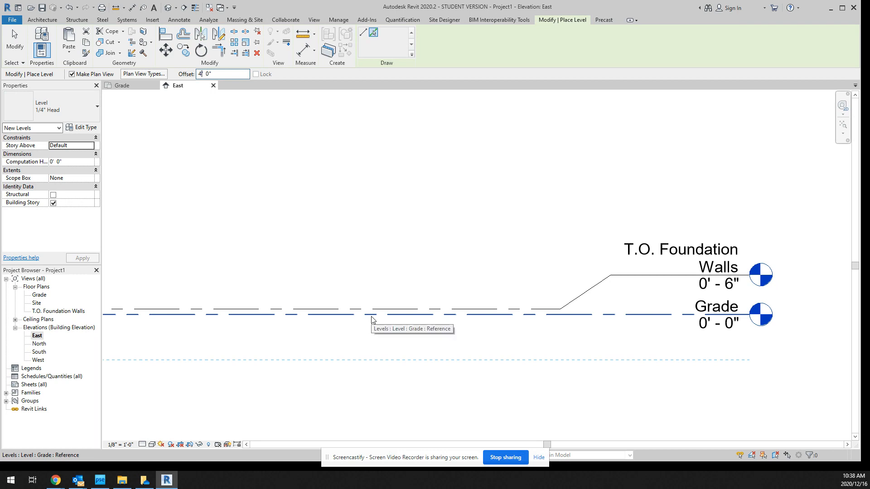
left_click(372, 318)
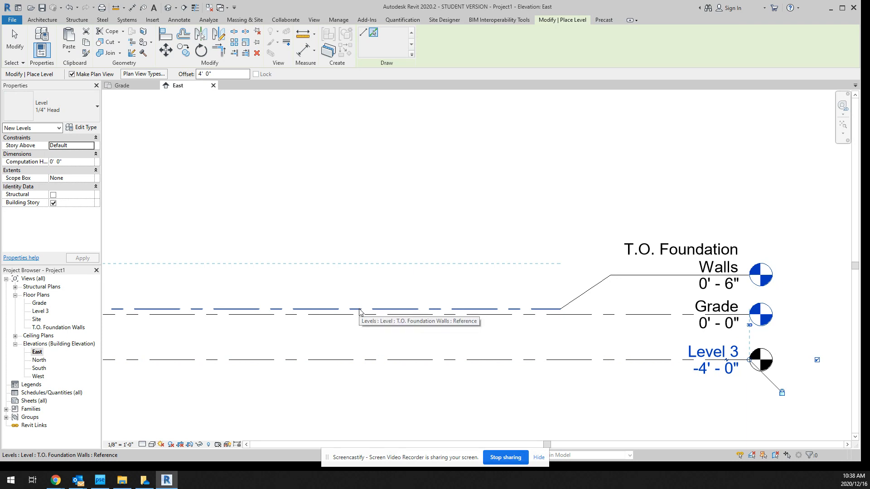
Rename the new level below Grade to U/S Footing and rename its corresponding views too
left_click(706, 354)
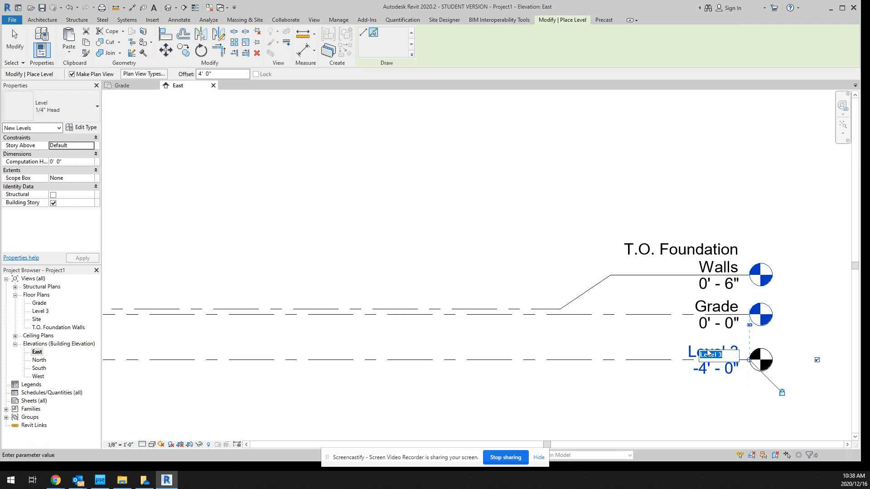
type("U/S Footing")
left_click(647, 385)
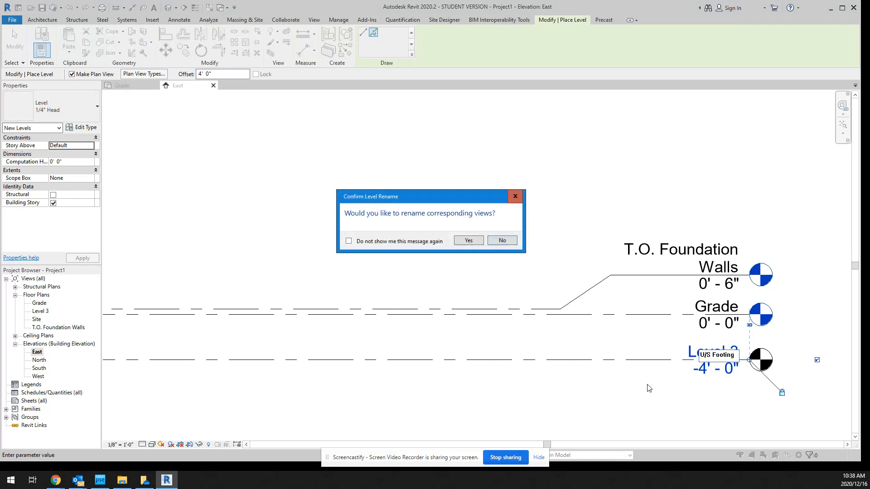
left_click(469, 241)
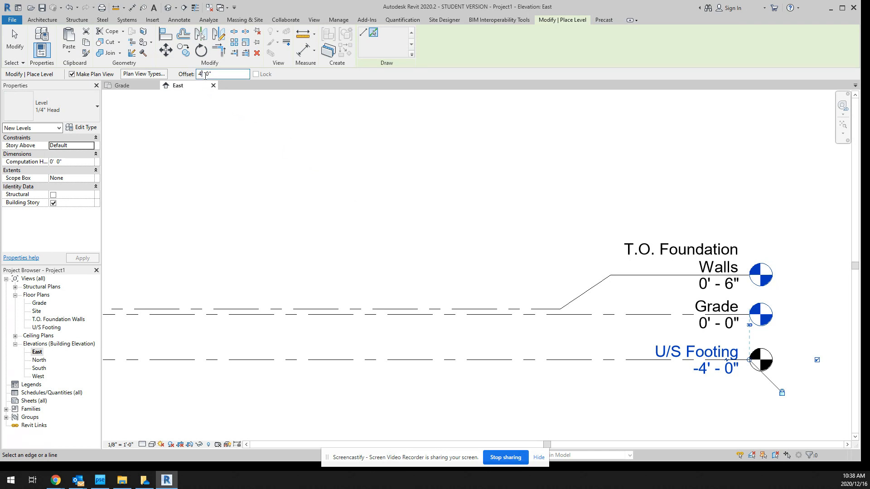
Set the offset to 0' 6" and place another level above the U/S Footing line
key("BackSpace")
type("0' ")
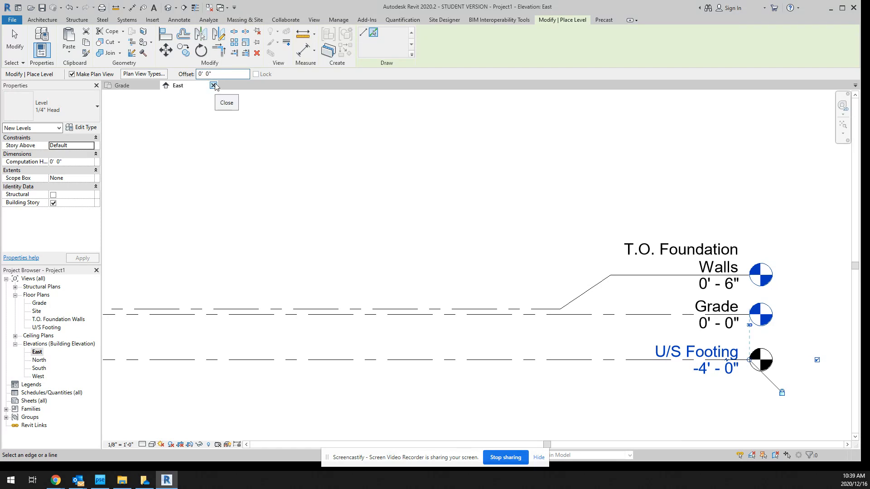
type("6")
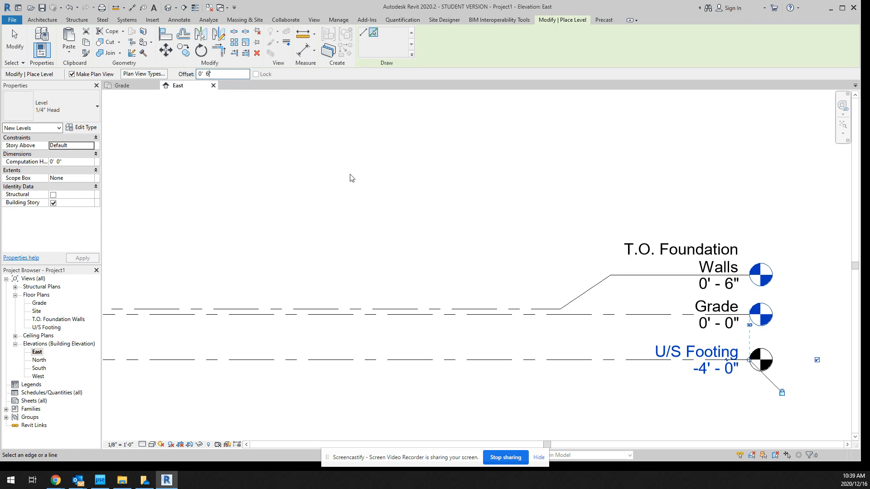
left_click(351, 361)
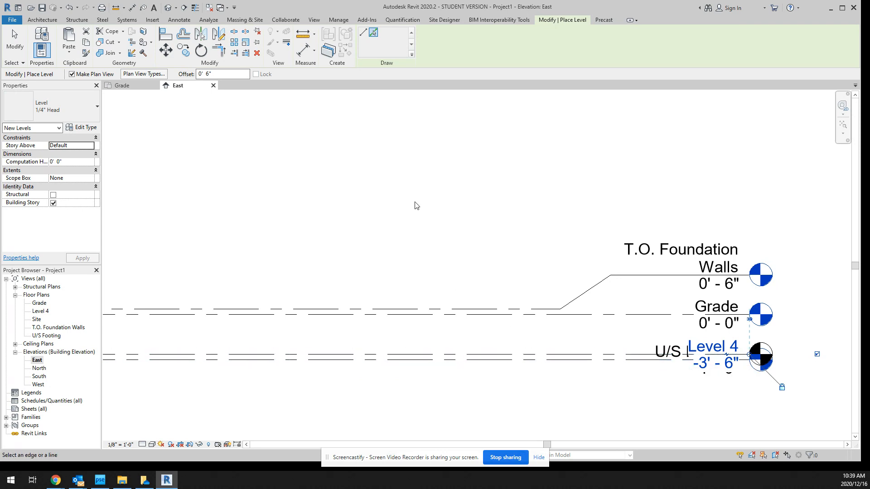
Rename the level just above U/S Footing to T.O. Footing along with its corresponding views, and finish placing levels
left_click(710, 347)
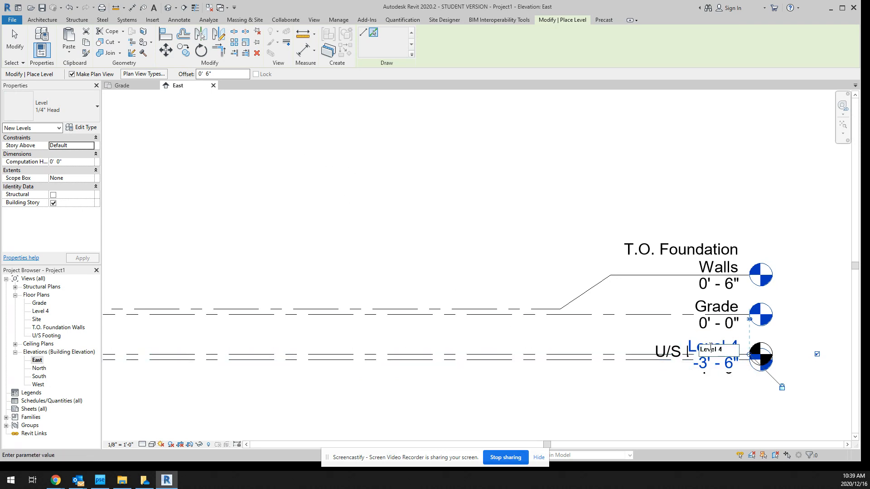
left_click_drag(730, 347, 696, 352)
type("T.O. Footing")
key("Return")
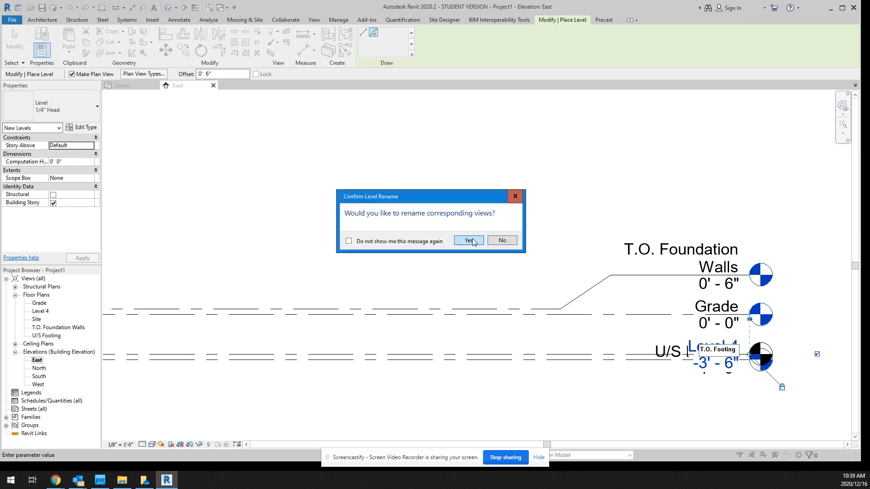
left_click(471, 240)
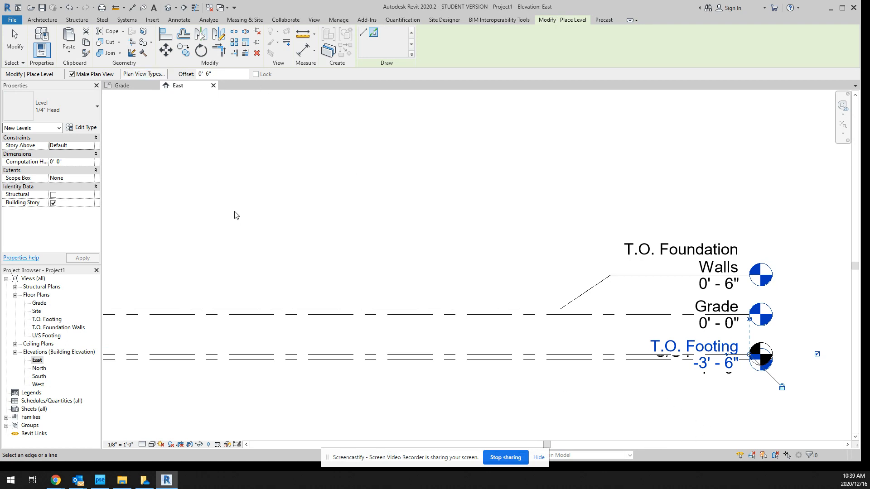
key("Escape")
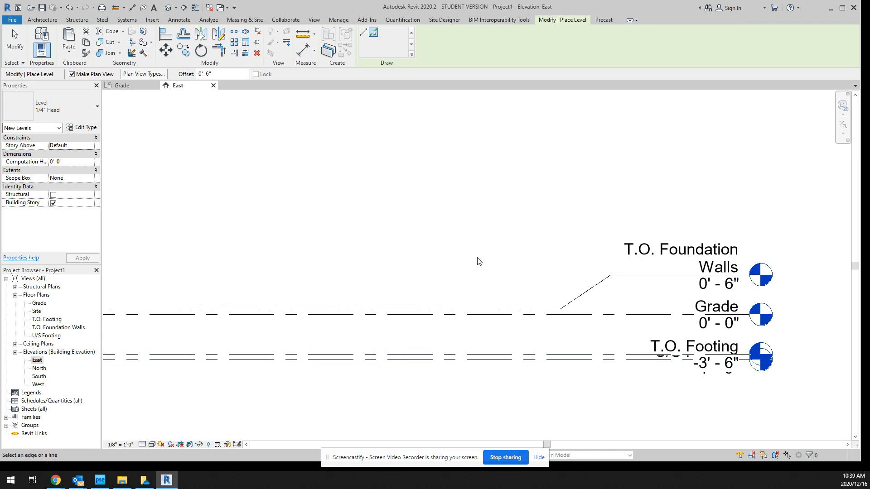
key("Escape")
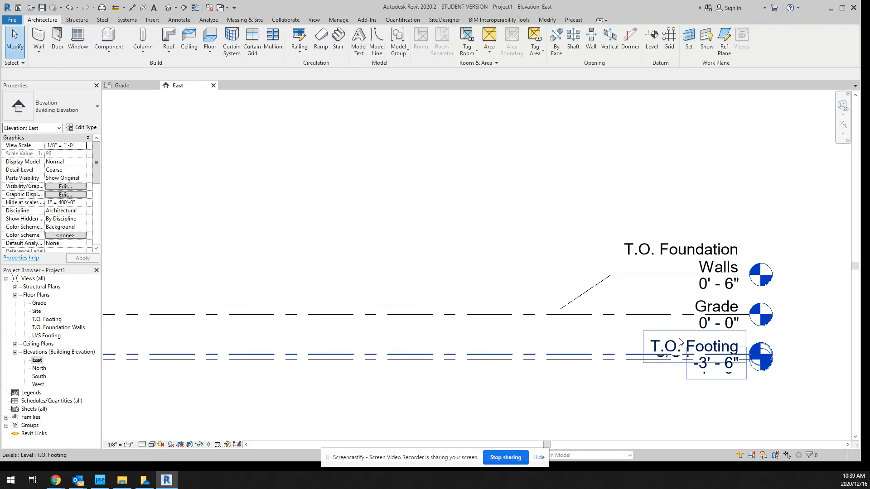
left_click(646, 363)
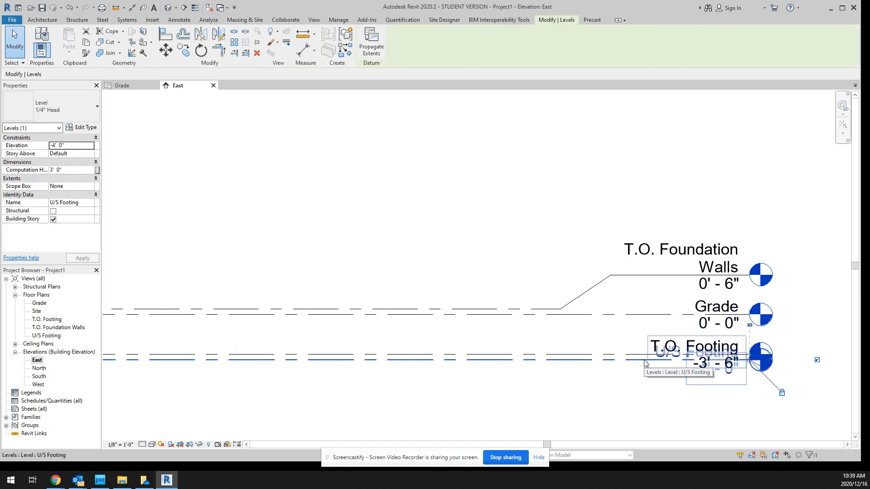
scroll(717, 365, "up", 3)
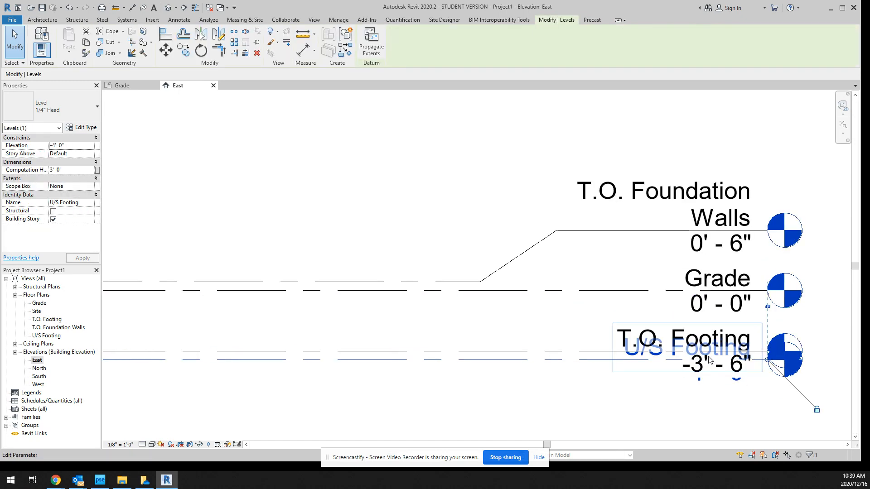
scroll(712, 371, "down", 2)
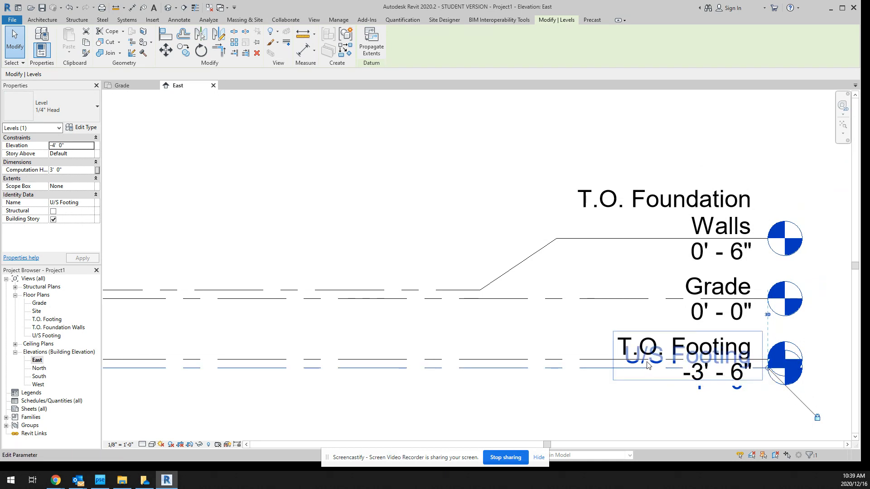
left_click(702, 391)
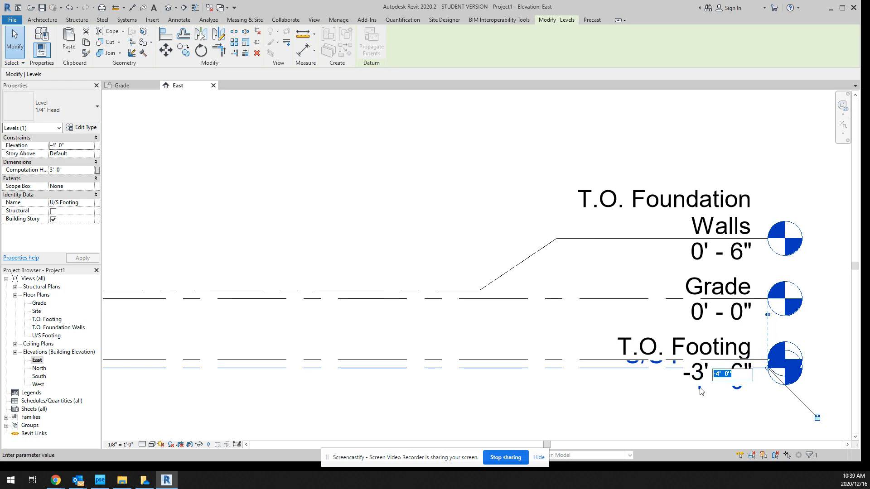
left_click(704, 398)
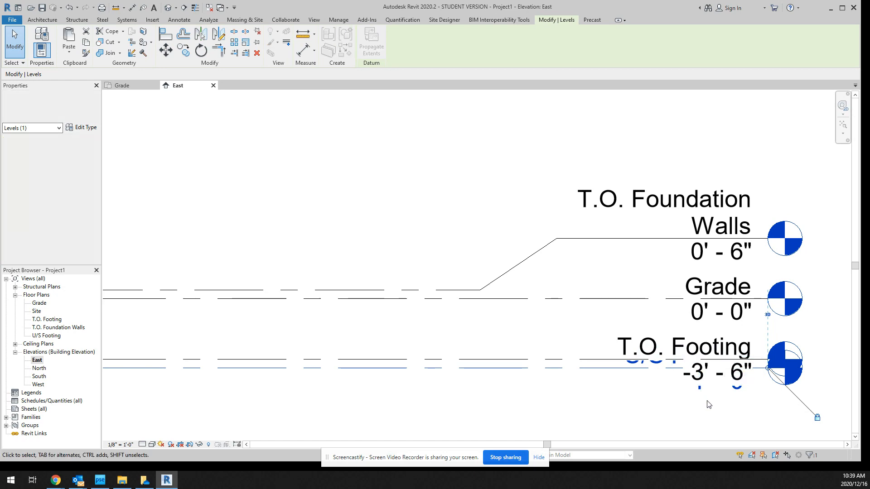
double_click(787, 388)
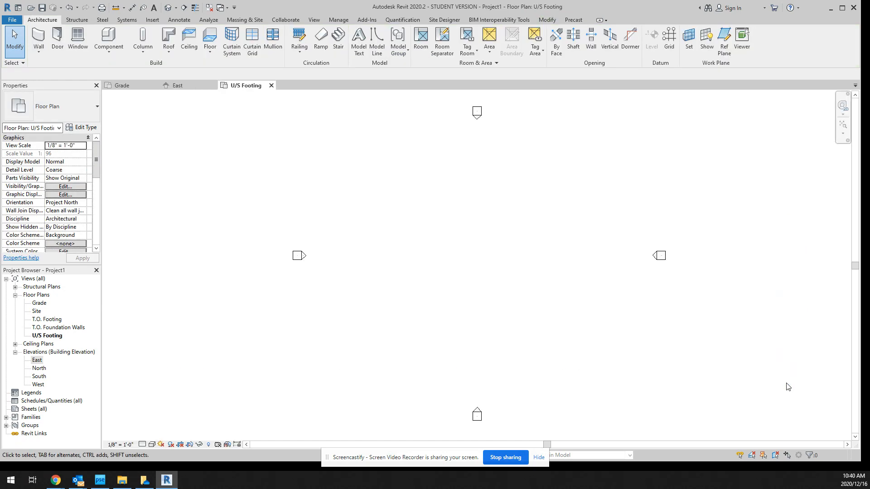
left_click(40, 360)
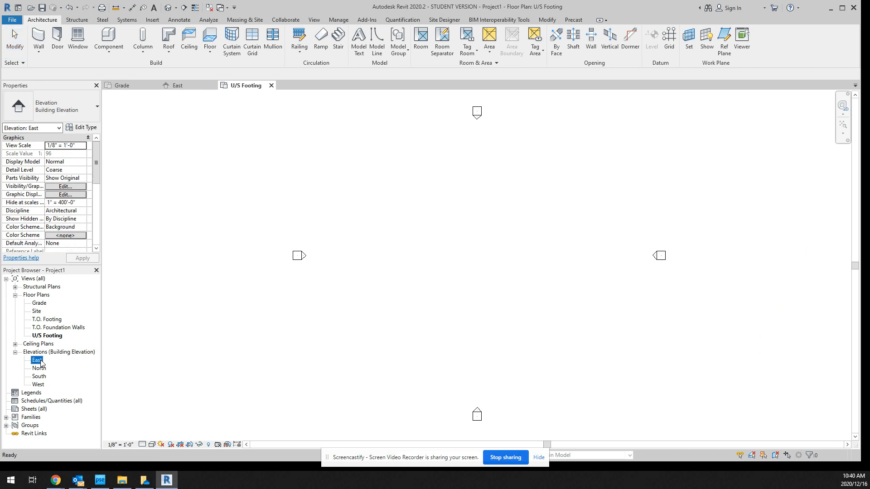
double_click(40, 360)
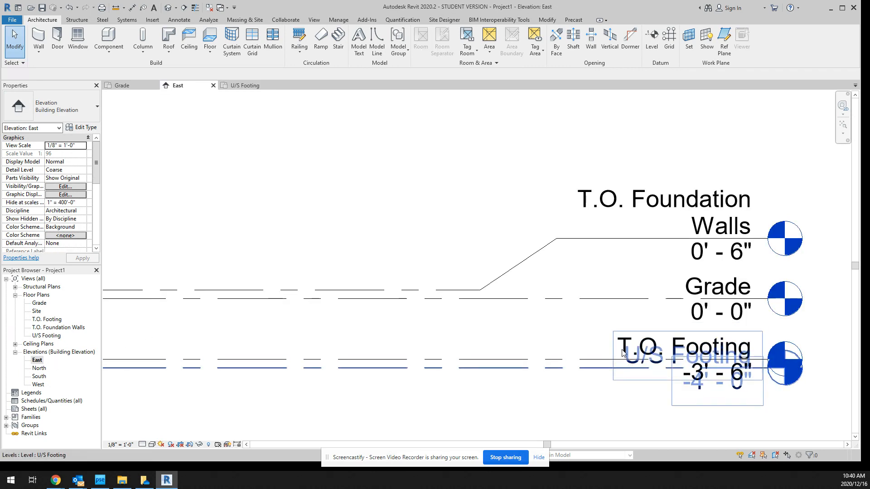
Add an elbow to the T.O. Footing level line and raise its head to just below the Grade head
left_click(730, 360)
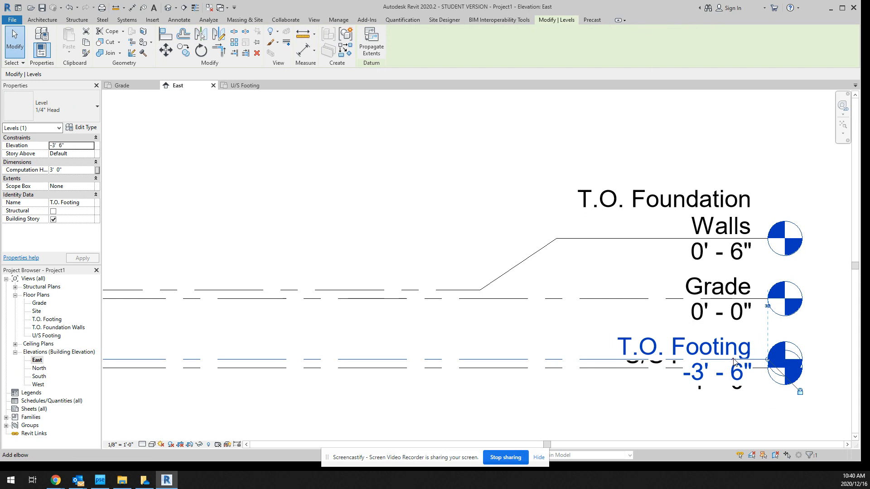
left_click_drag(735, 362, 765, 323)
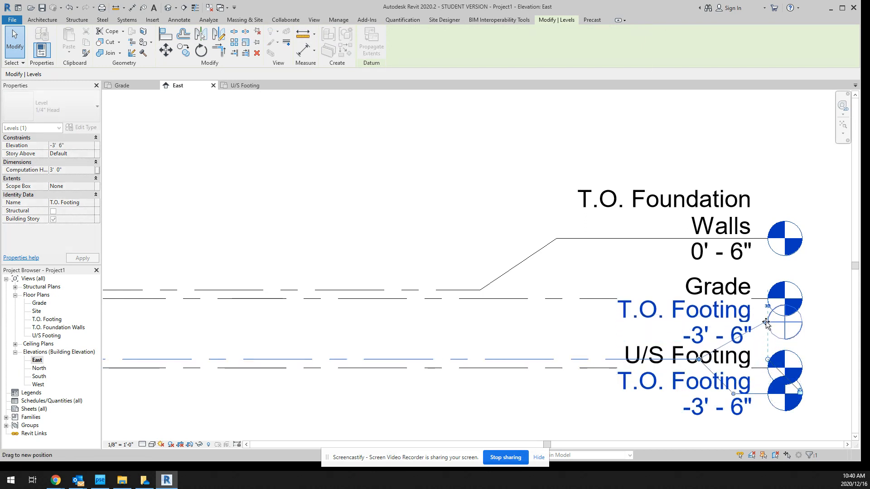
Add an elbow to the U/S Footing level line, lower its head, and move both bends away from the head to clear the label
left_click(577, 369)
left_click_drag(734, 369, 733, 418)
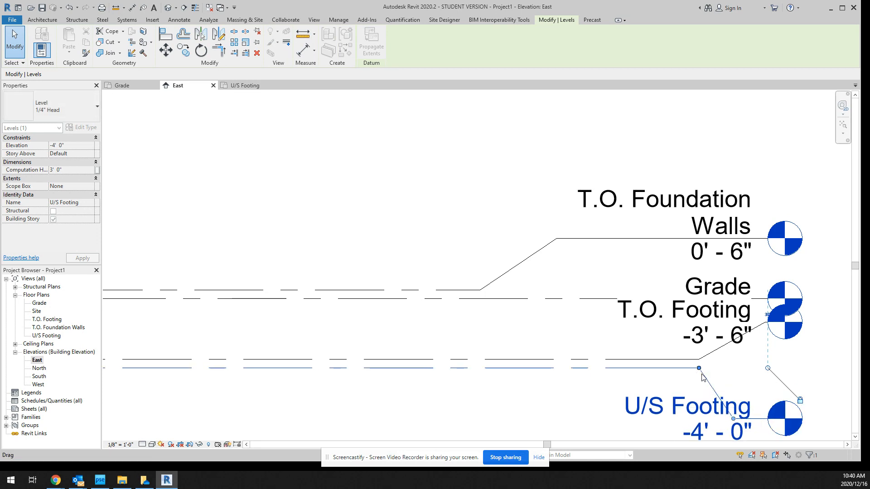
left_click_drag(699, 368, 521, 368)
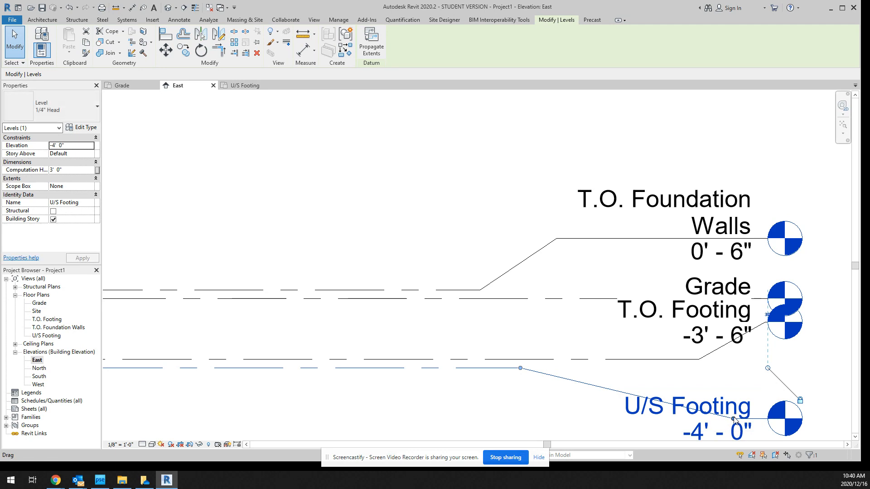
left_click_drag(731, 418, 617, 418)
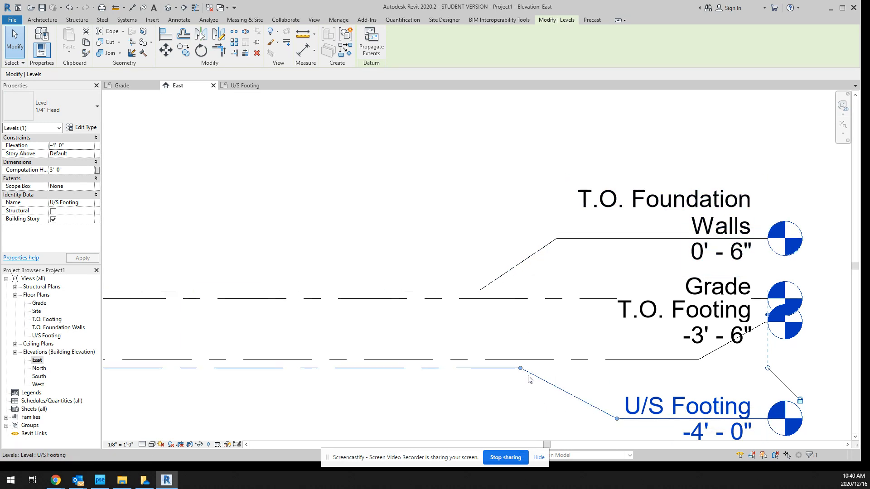
left_click_drag(521, 371, 521, 398)
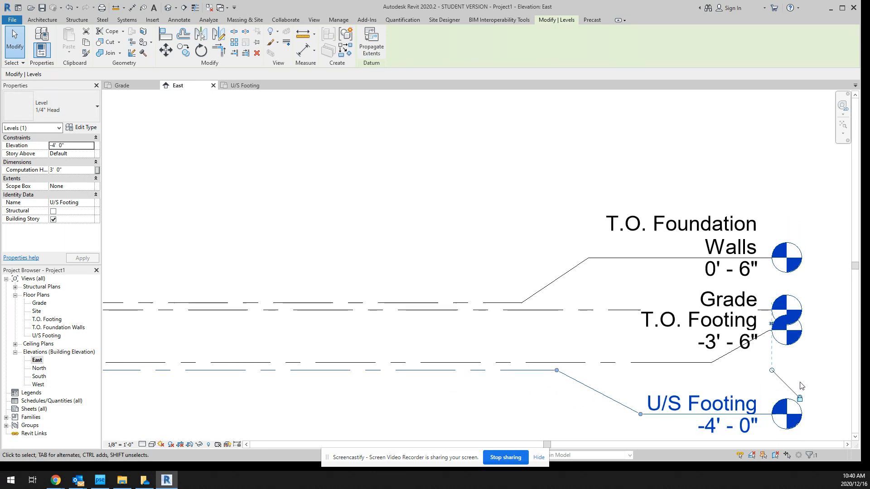
Straighten the T.O. Footing level line by removing its elbow offset, so the head sits in line with the level
scroll(798, 385, "down", 1)
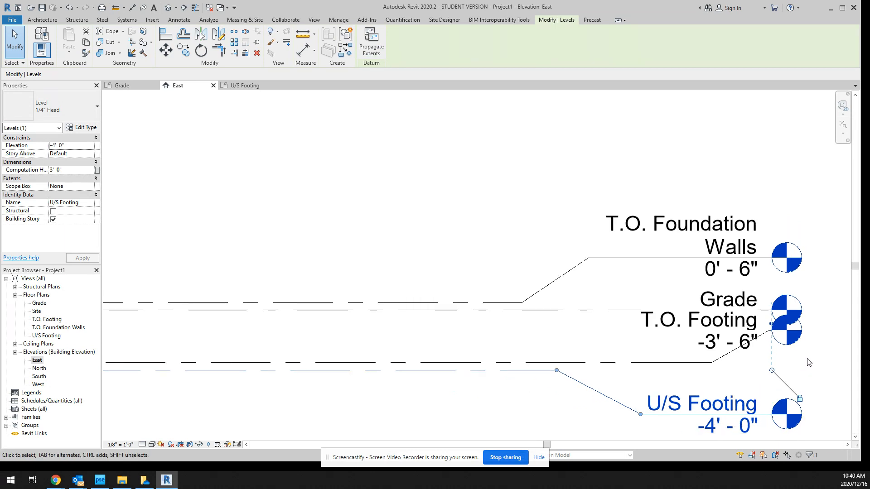
left_click(716, 361)
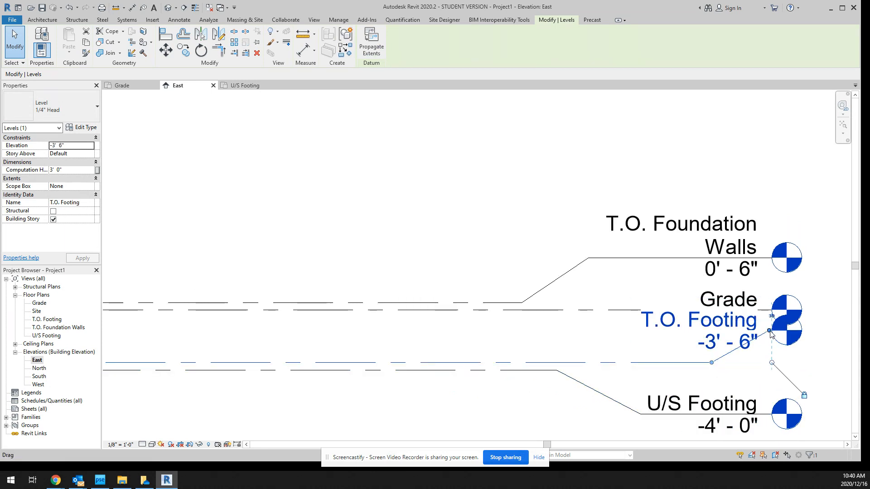
left_click_drag(769, 331, 772, 363)
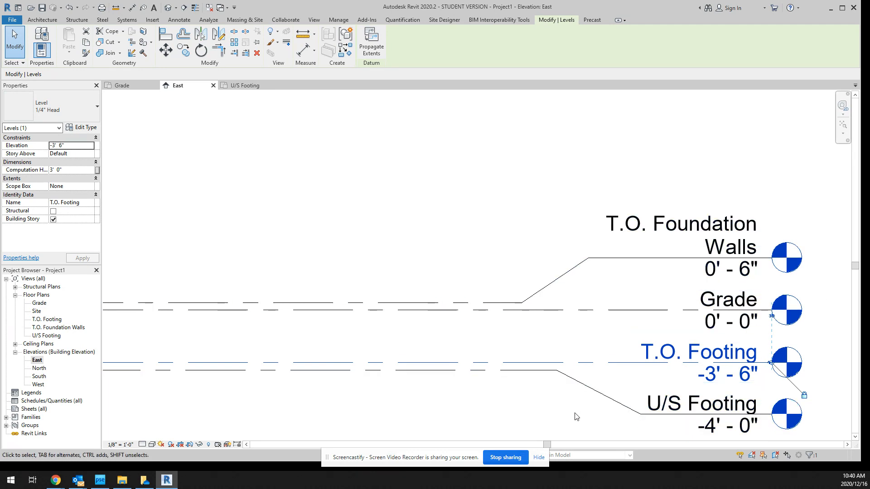
Place a new level offset 0' 1 1/2" above the T.O. Foundation Walls line using Pick Lines
scroll(575, 410, "down", 2)
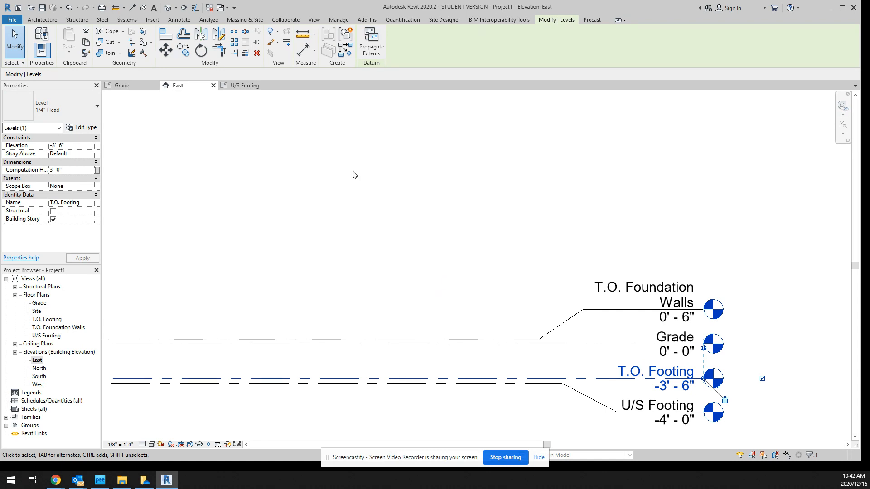
left_click(42, 20)
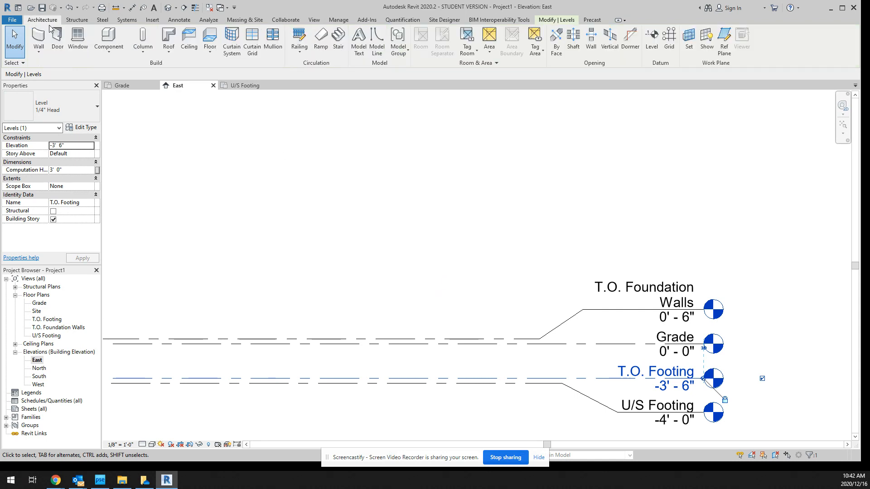
left_click(655, 44)
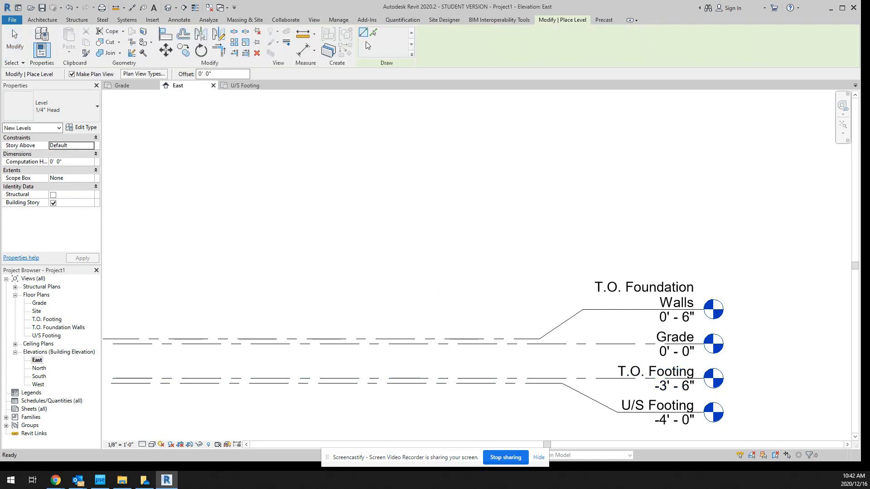
left_click(374, 34)
double_click(209, 73)
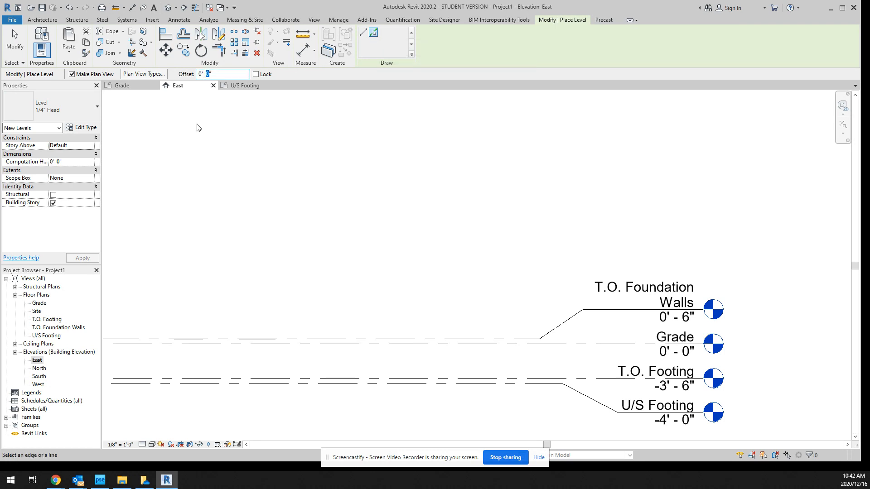
type("1 1/2")
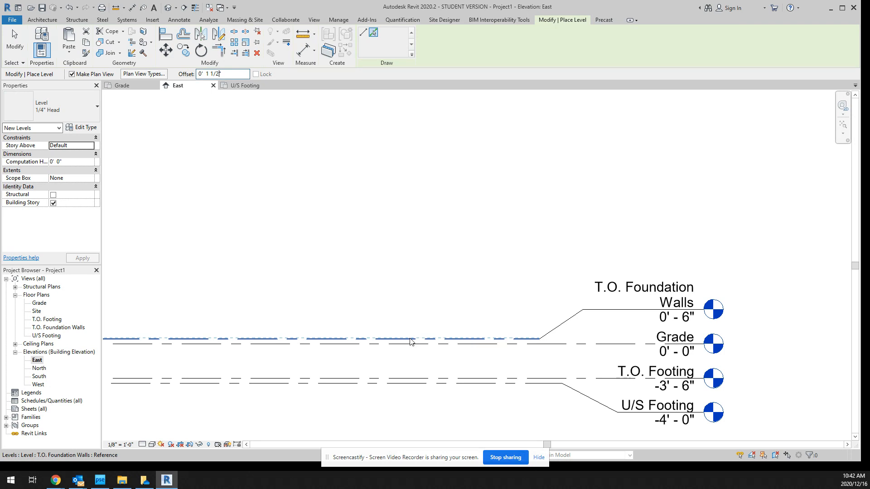
scroll(411, 340, "up", 3)
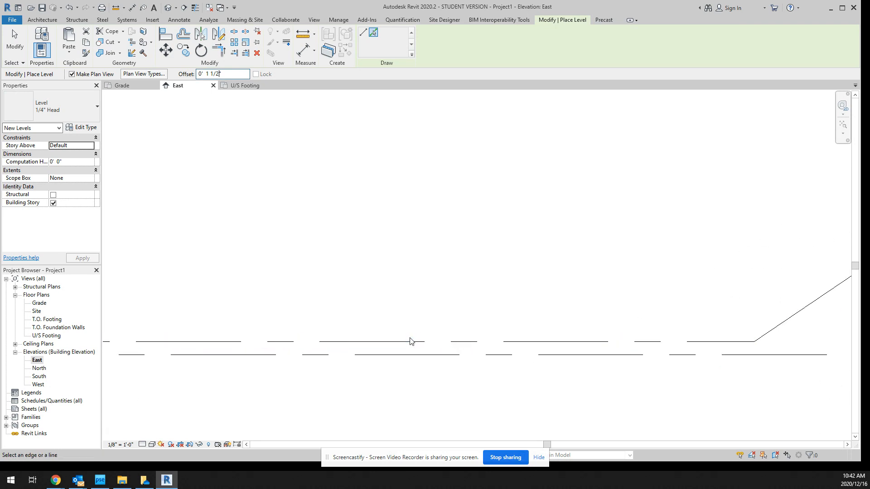
left_click(410, 343)
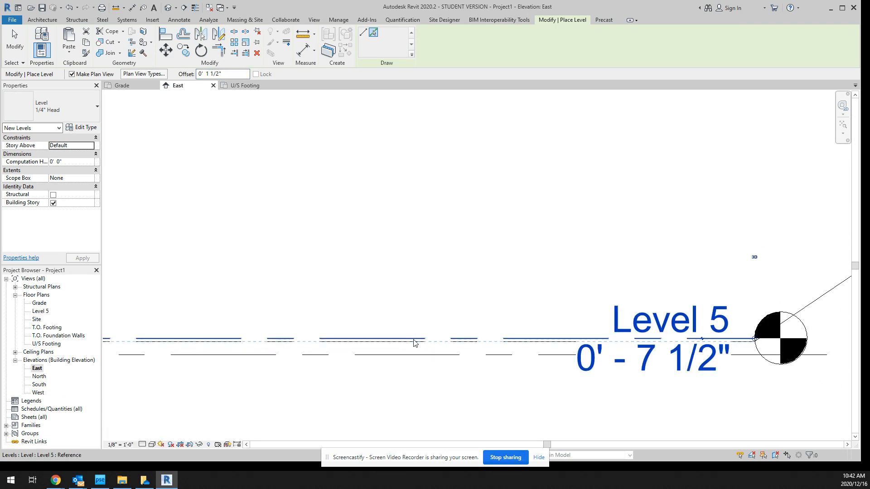
Add an elbow to the new level line and raise its head above the T.O. Foundation Walls head
scroll(703, 341, "down", 3)
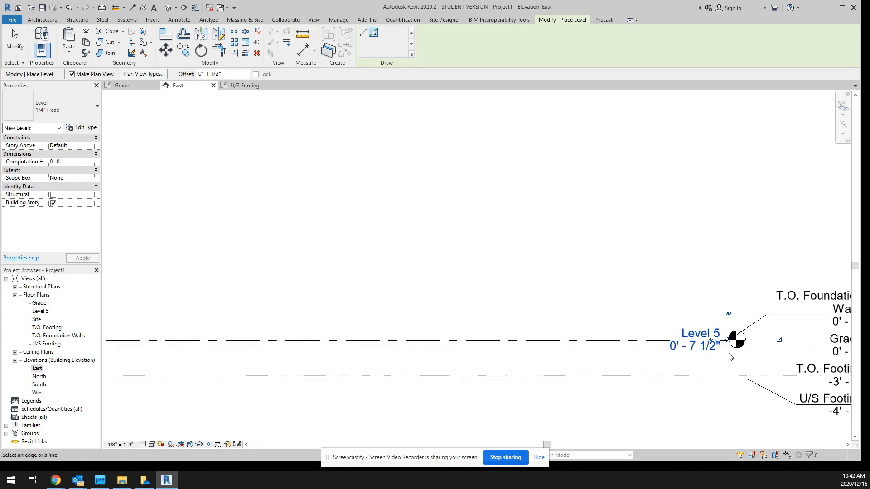
scroll(705, 339, "up", 1)
left_click(705, 335)
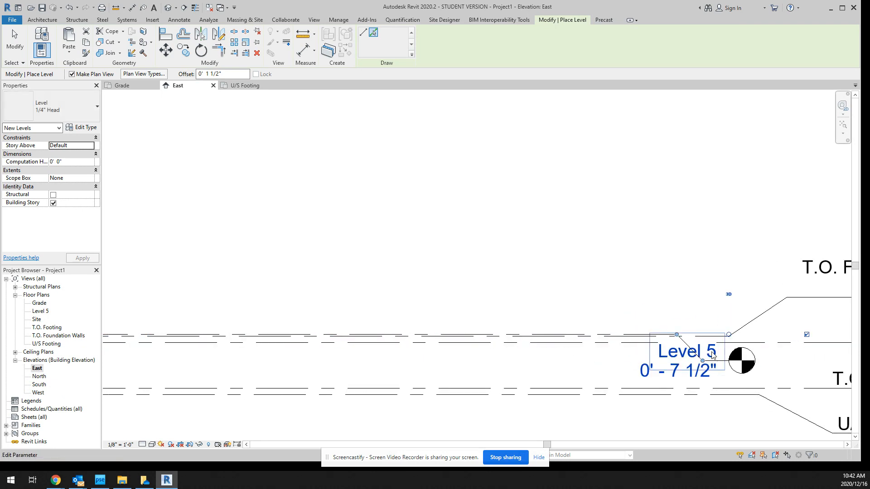
left_click_drag(702, 362, 736, 219)
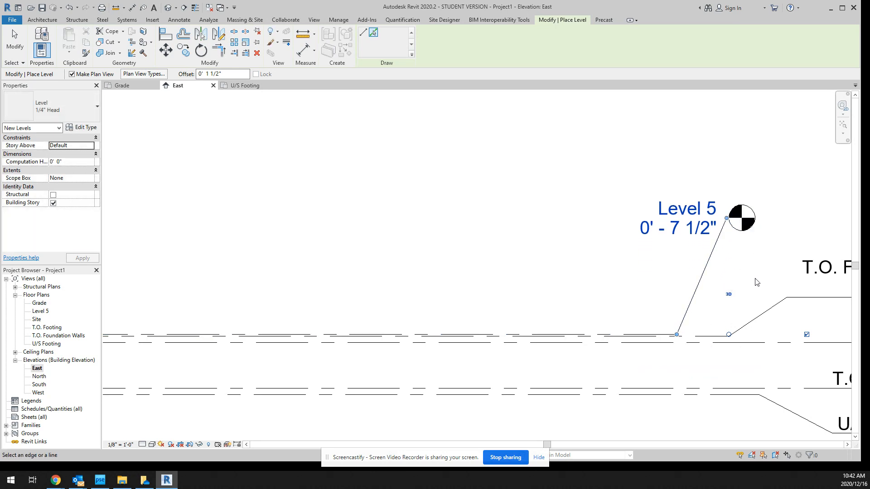
Extend the new level to align its head with the other level heads, and move both elbow bends away from the label
scroll(756, 283, "down", 2)
scroll(760, 279, "down", 2)
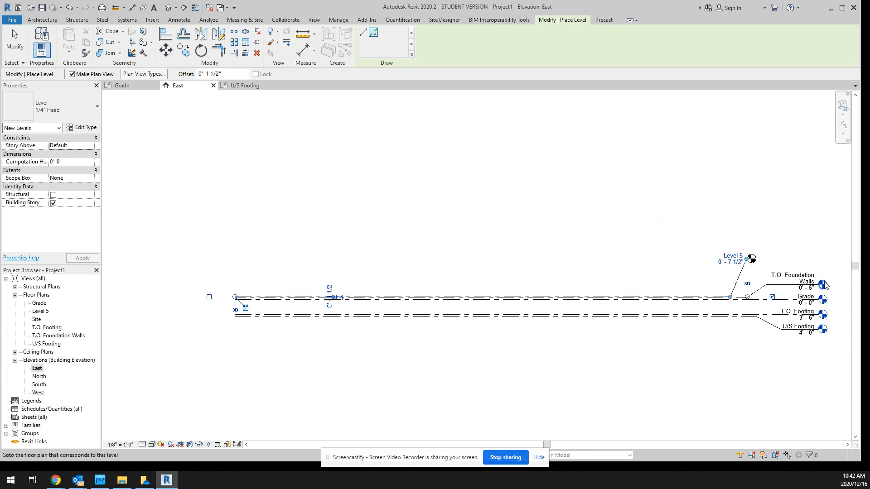
scroll(755, 300, "up", 2)
scroll(755, 301, "up", 4)
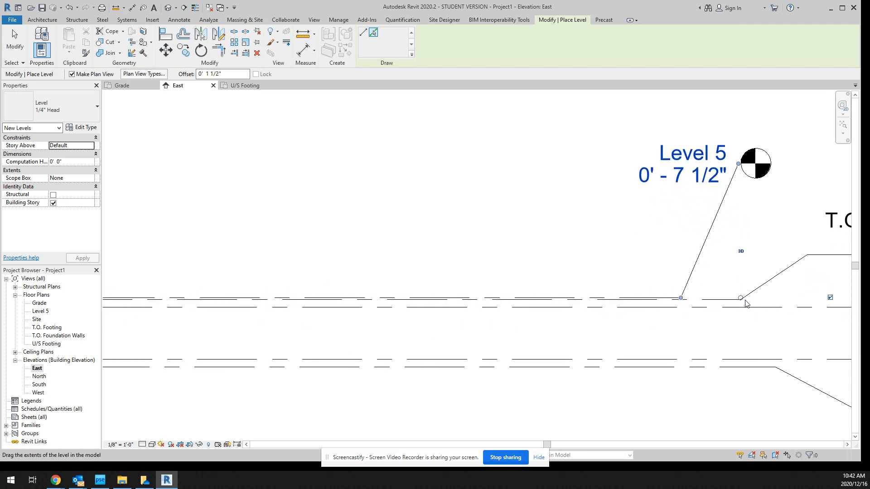
left_click_drag(742, 298, 809, 300)
scroll(809, 300, "down", 3)
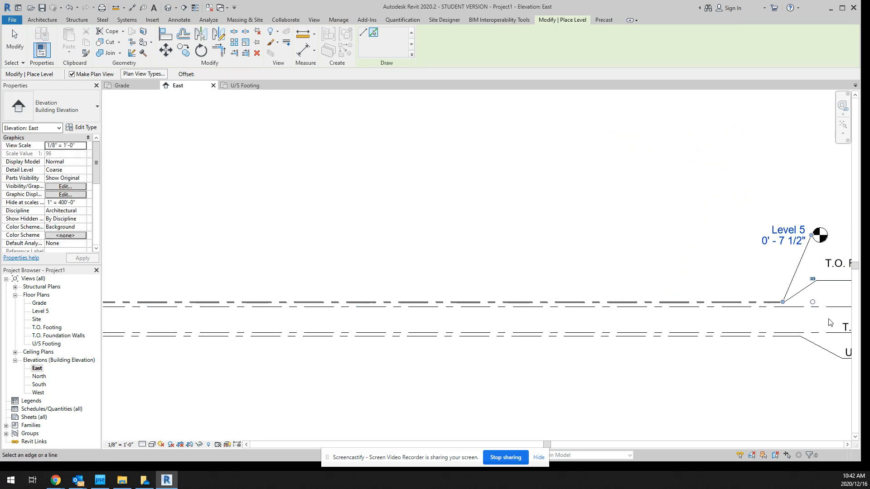
left_click(847, 445)
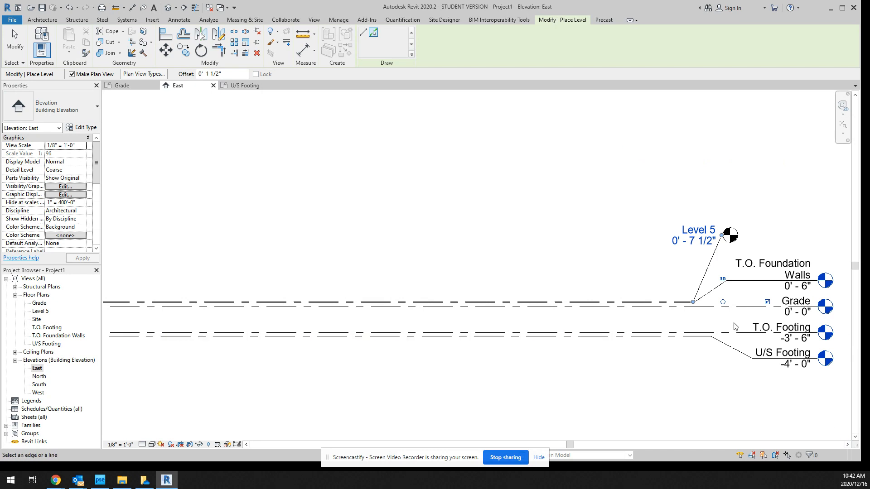
scroll(740, 312, "down", 1)
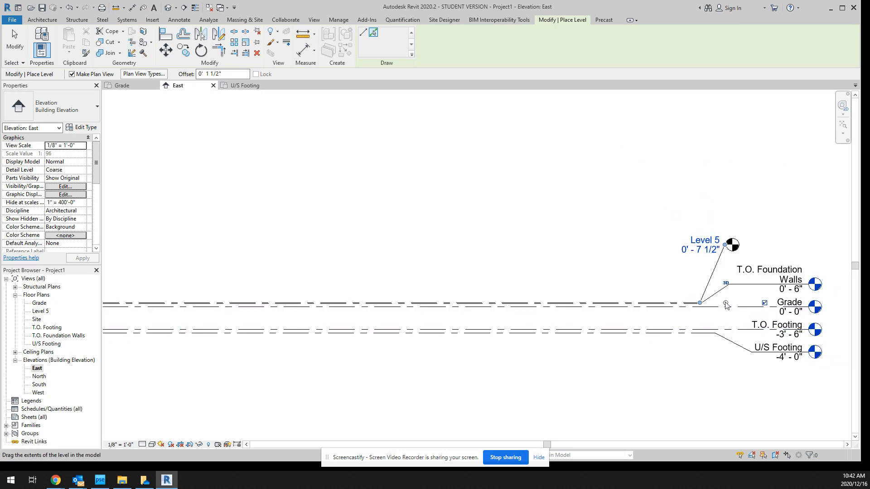
left_click_drag(740, 311, 807, 295)
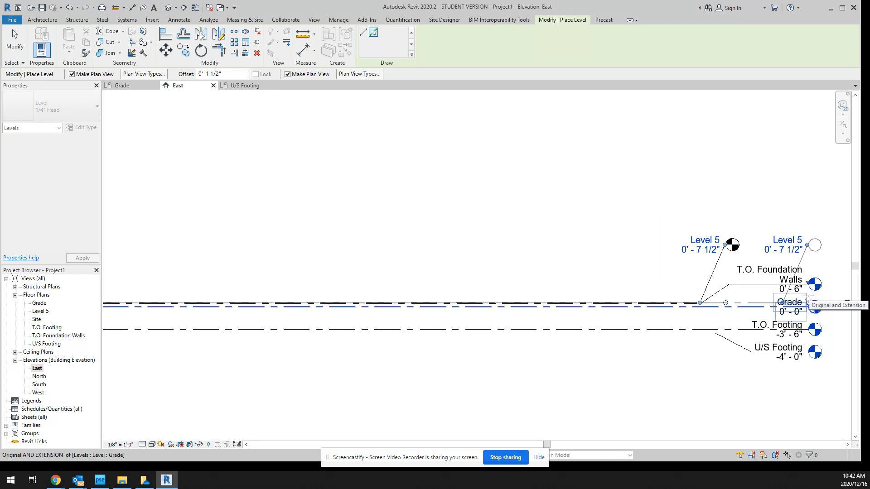
left_click(807, 300)
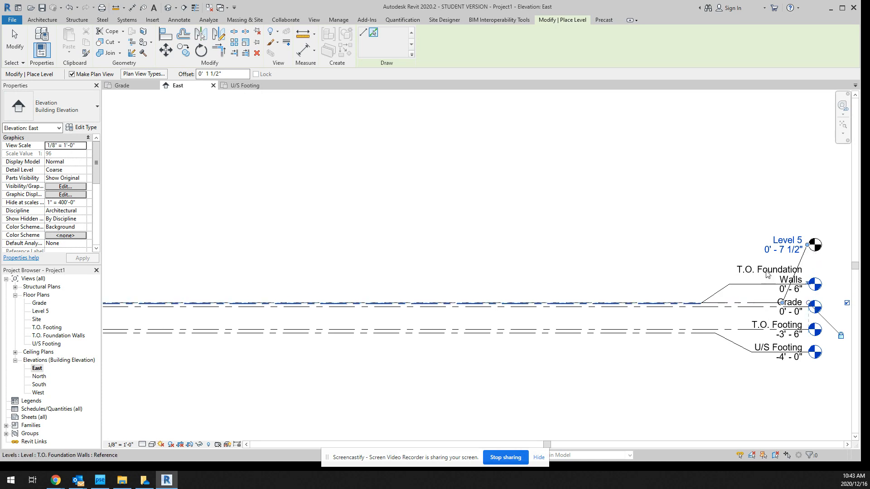
left_click_drag(782, 302, 665, 303)
left_click_drag(776, 276, 730, 248)
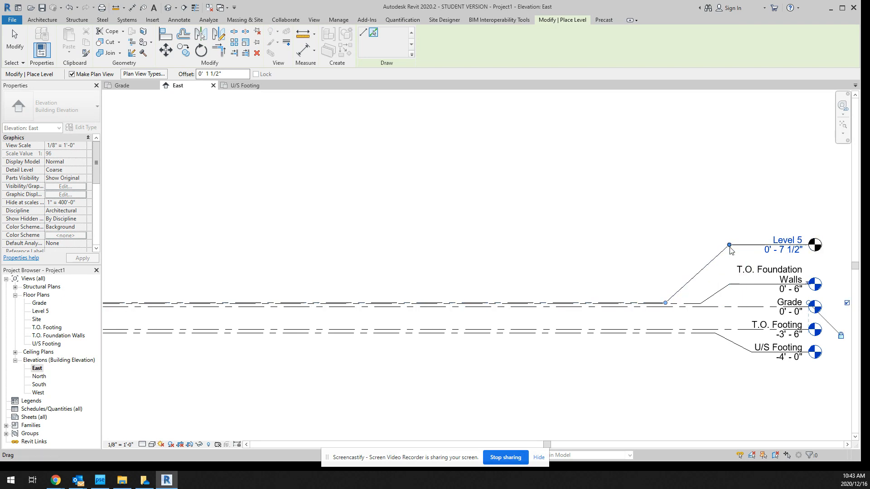
Rename the new level to T.O Sill Plate along with its corresponding views, and shift its upper bend slightly toward the label
left_click(787, 245)
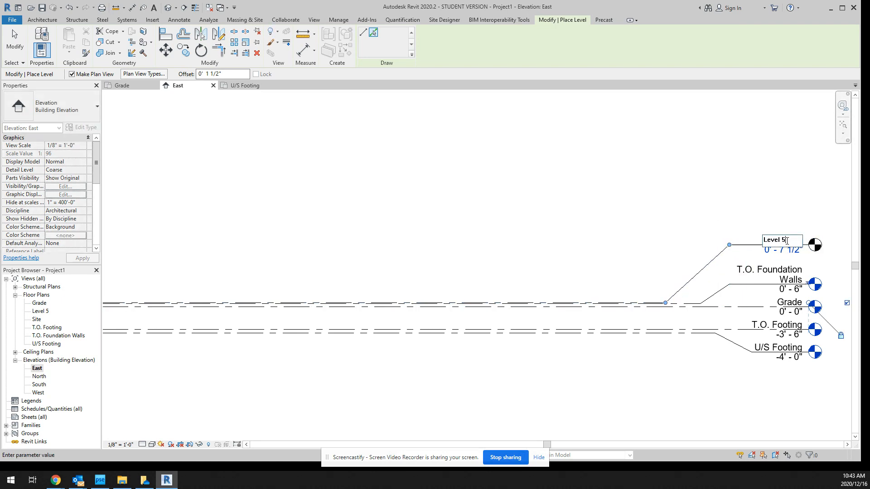
left_click_drag(789, 240, 765, 237)
key("BackSpace")
type("T.O Sill Plate")
key("Return")
left_click(461, 240)
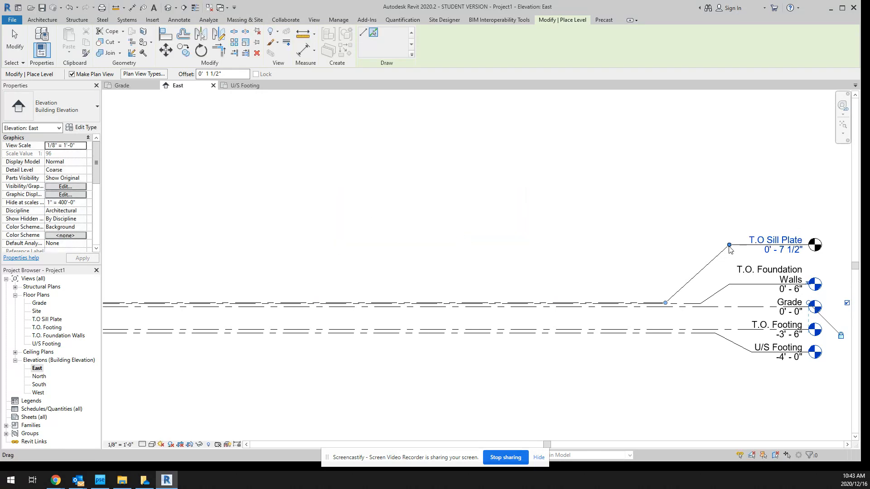
left_click_drag(729, 248, 740, 244)
Set the offset to 0' 10 1/4" and place another level above the T.O Sill Plate line
left_click(211, 74)
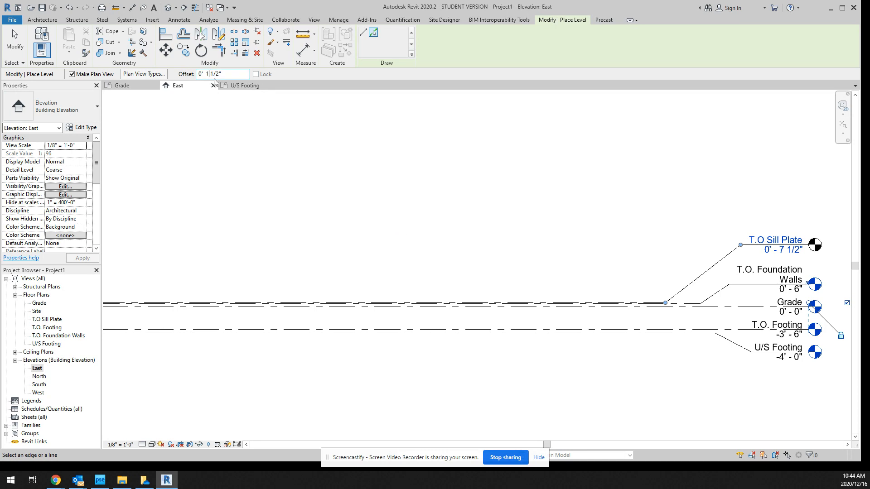
type("0")
key("Right")
key("Right")
key("Right")
key("Right")
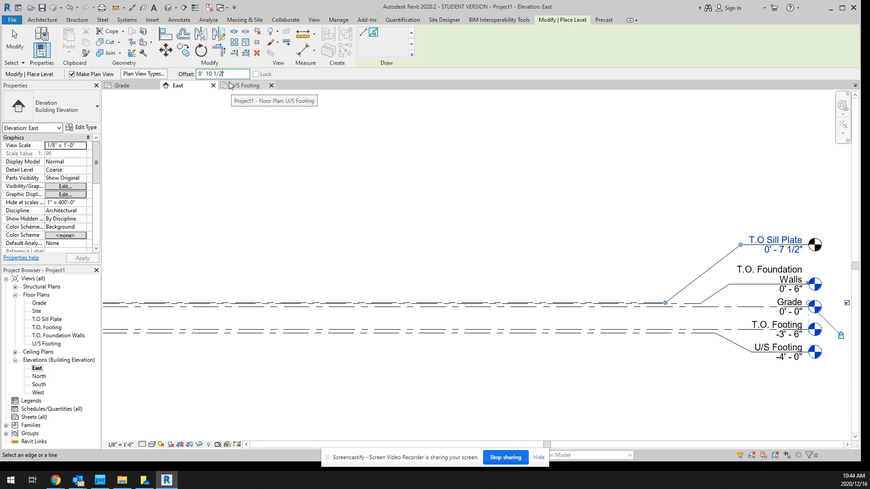
key("BackSpace")
type("4")
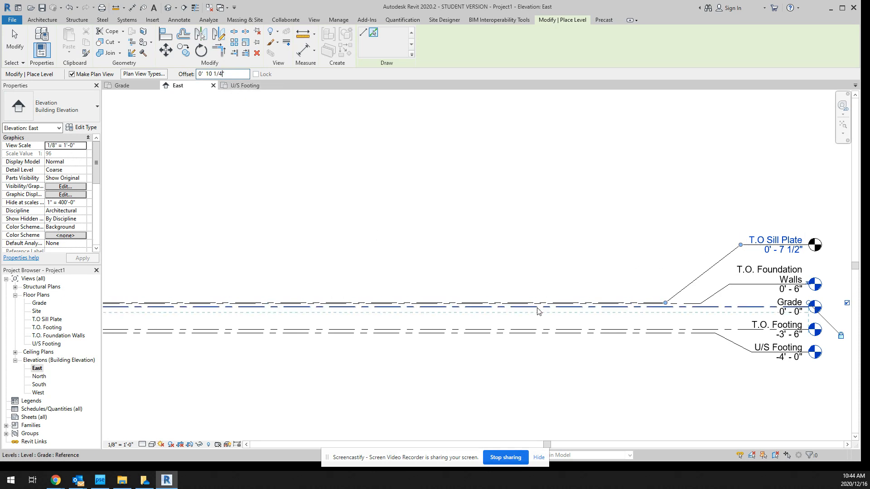
scroll(540, 306, "up", 4)
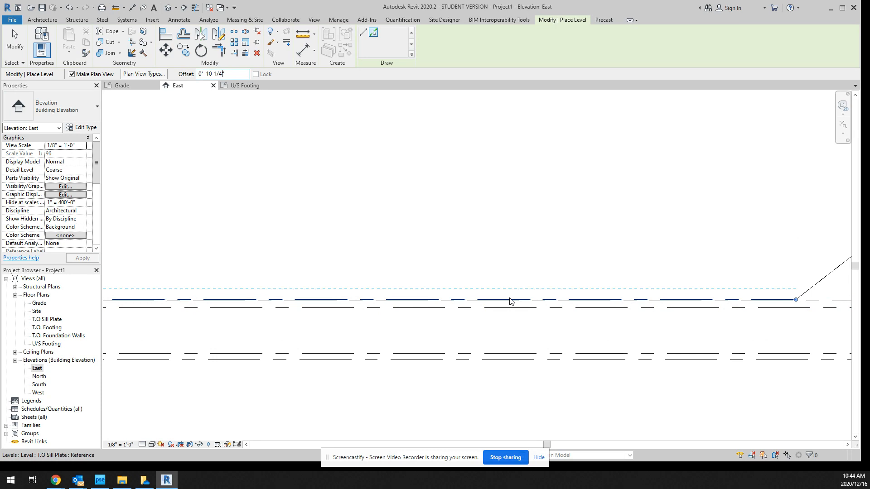
left_click(411, 300)
Add an elbow to the newest level line, raise its head above the T.O Sill Plate head, and move both bends away from the label
scroll(653, 245, "up", 1)
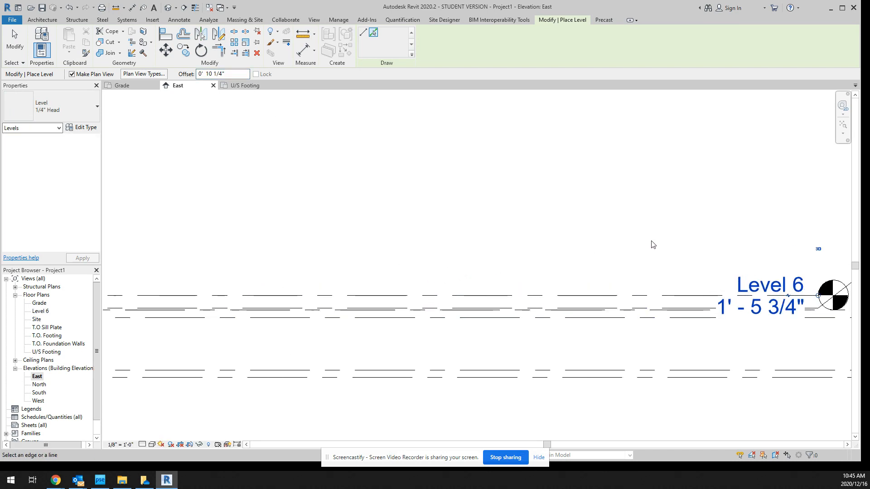
scroll(653, 245, "down", 3)
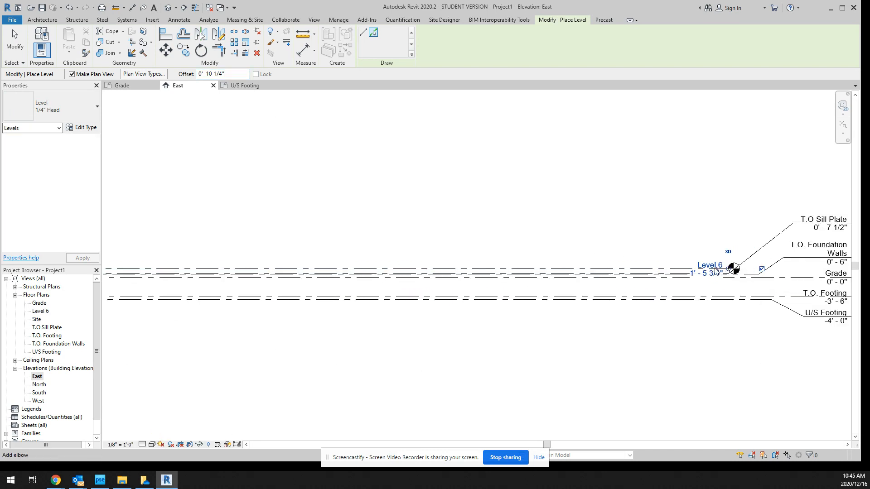
left_click_drag(718, 286, 722, 196)
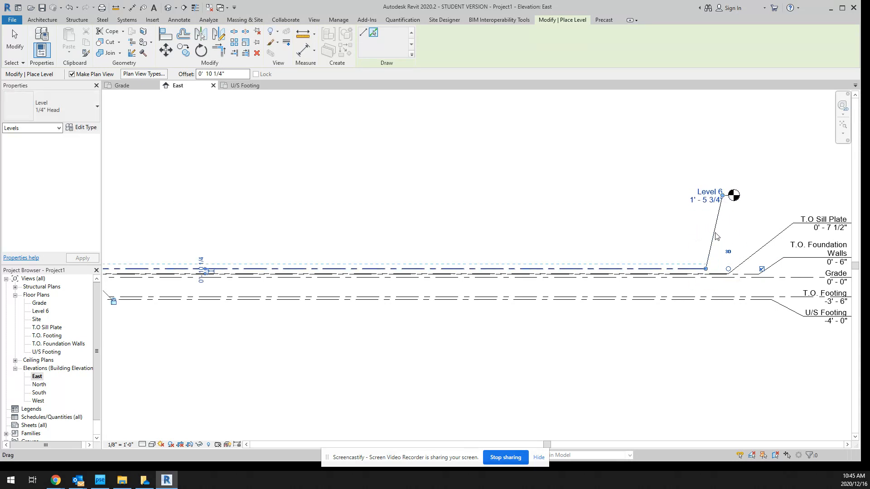
left_click_drag(706, 270, 577, 268)
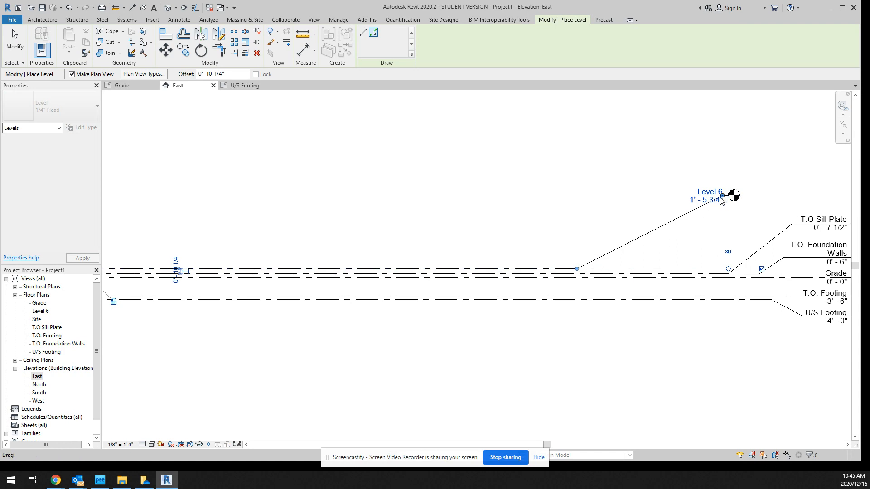
left_click_drag(722, 199, 626, 196)
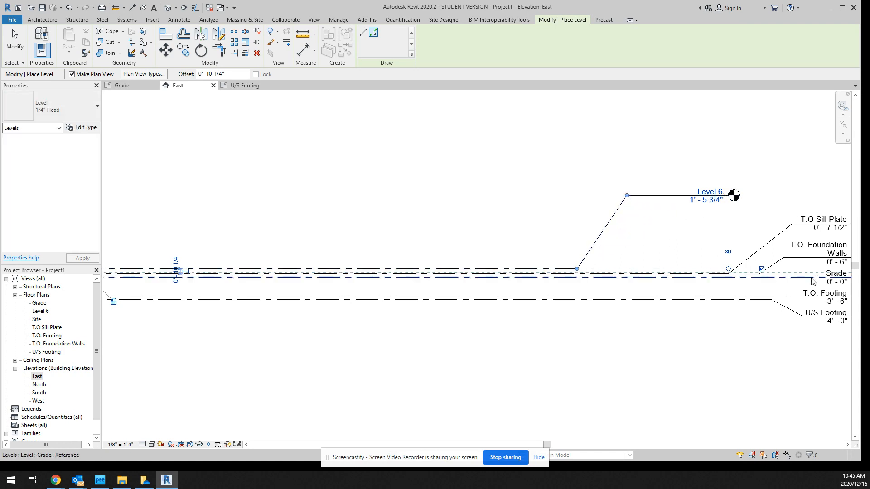
Extend the newest level above T.O Sill Plate so its head aligns with the other level heads
scroll(812, 278, "down", 1)
left_click(829, 442)
left_click(829, 442)
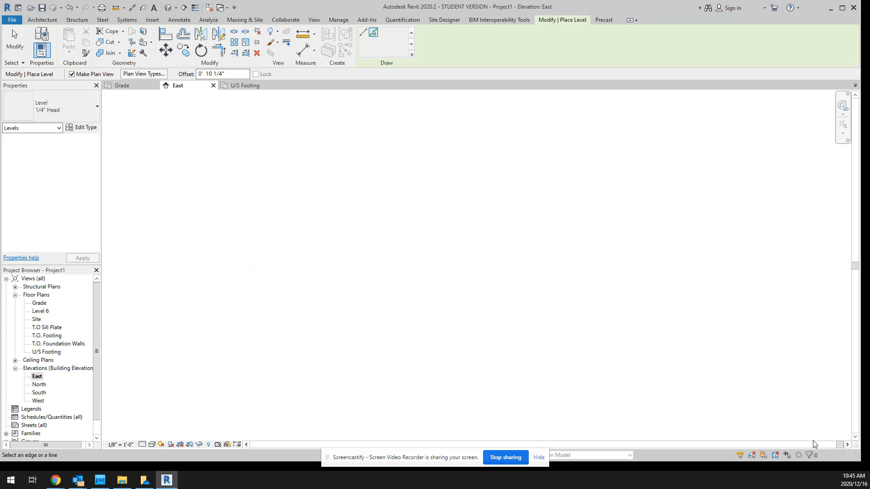
left_click(316, 446)
left_click(316, 446)
left_click(316, 446)
left_click(848, 445)
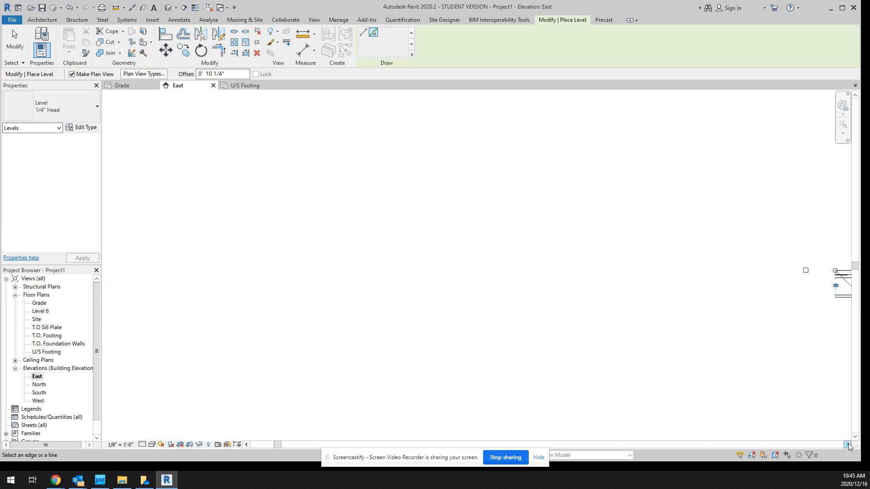
left_click(848, 446)
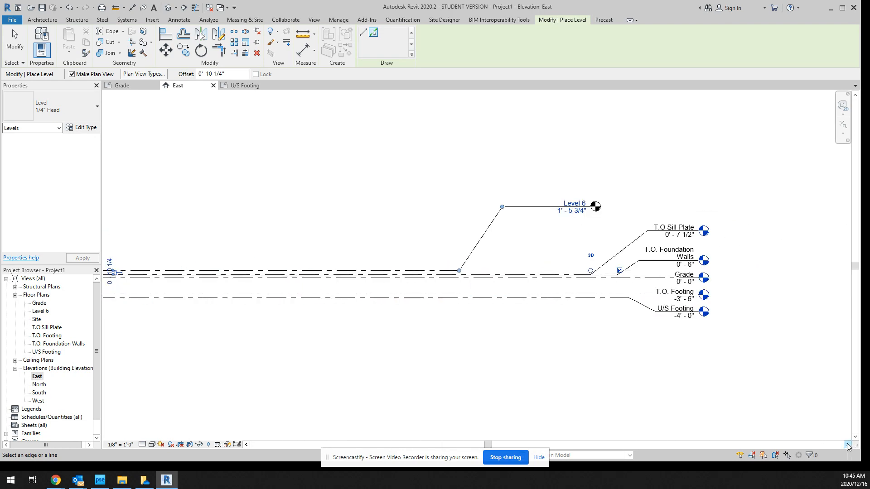
left_click_drag(590, 272, 698, 270)
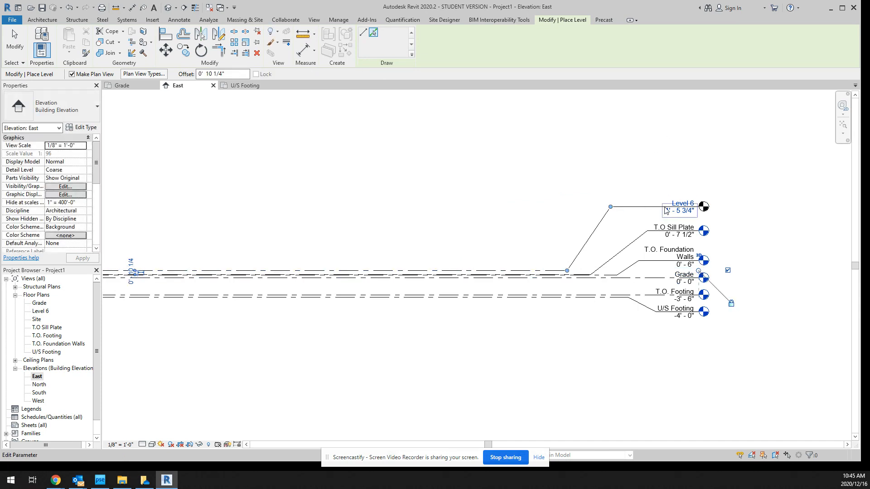
Rename the newest level to T.O. Main Floor along with its corresponding views, and move its upper bend down toward the label
left_click(680, 202)
left_click_drag(682, 201, 654, 206)
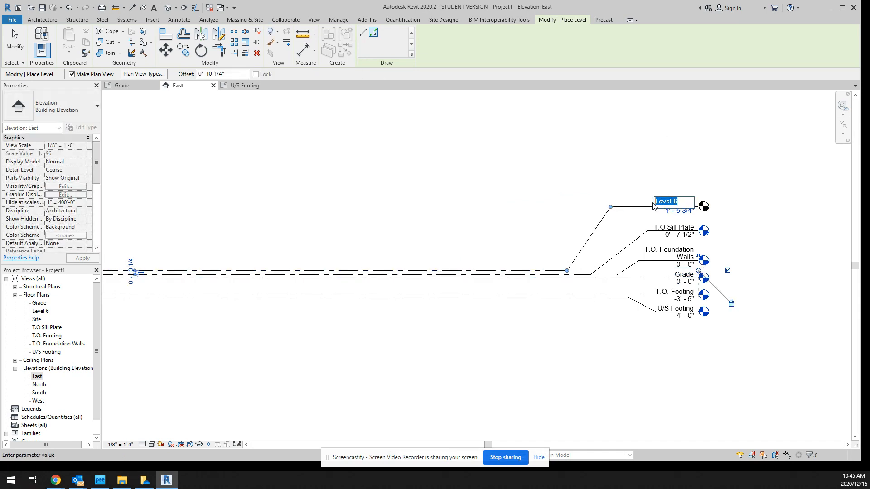
key("BackSpace")
type("T.O. Mai")
type("n Floor")
key("Return")
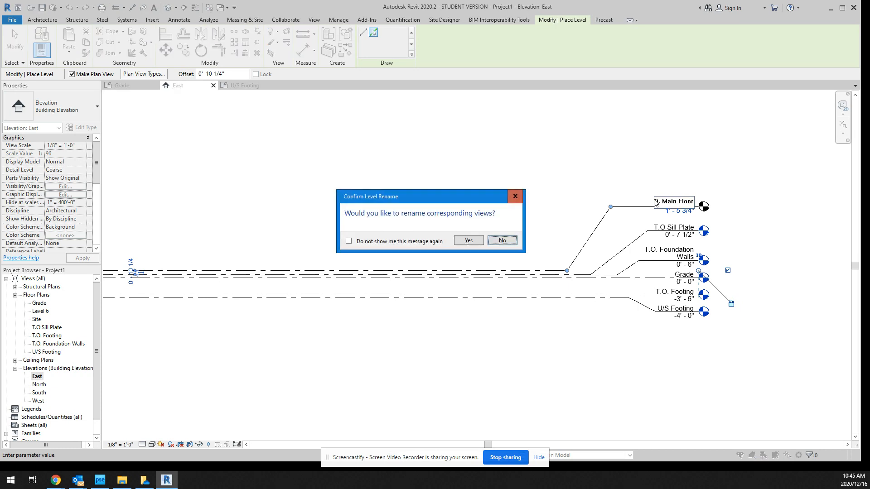
left_click(468, 245)
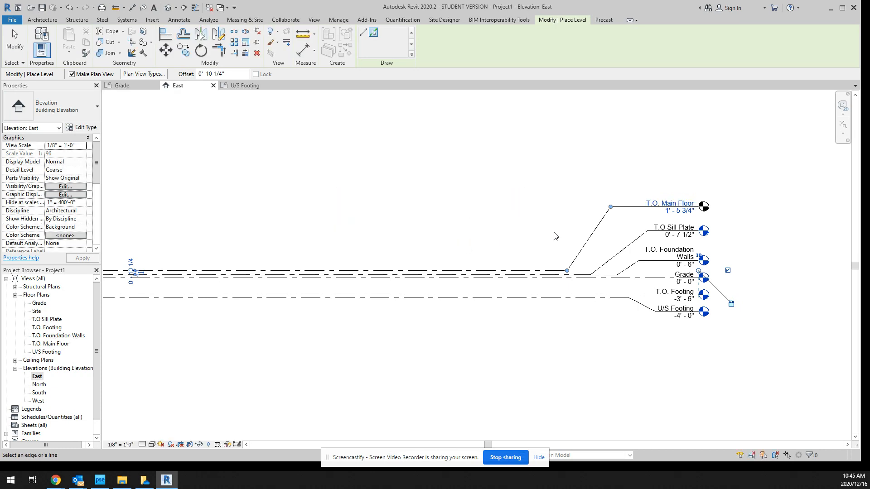
left_click_drag(611, 211, 639, 216)
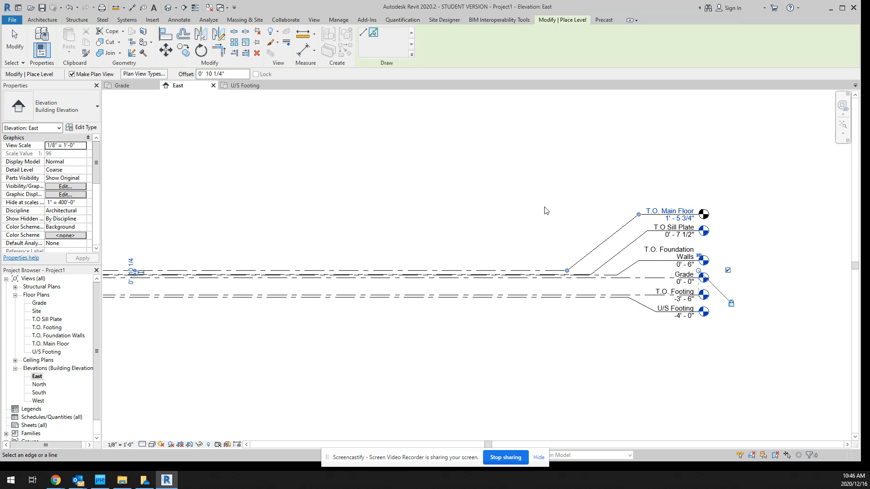
Set the offset to 9' 0" and place a new level above the T.O. Main Floor line
double_click(200, 74)
type("9'")
key("BackSpace")
key("BackSpace")
key("BackSpace")
key("BackSpace")
key("BackSpace")
key("BackSpace")
key("Return")
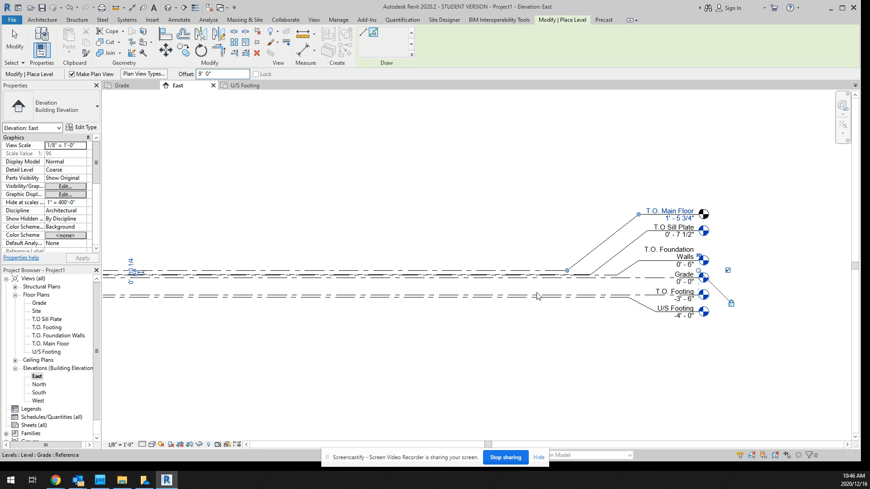
left_click(487, 271)
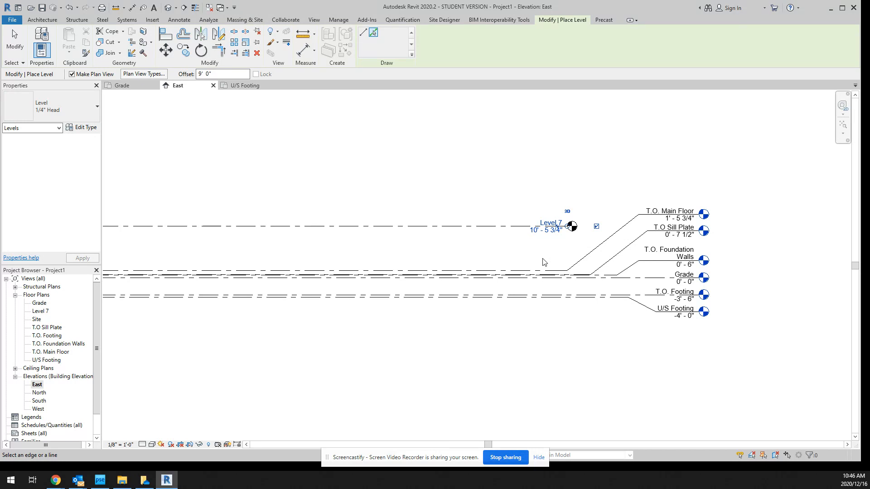
Rename the new level to T.O. Main Wa along with its corresponding views
left_click(549, 223)
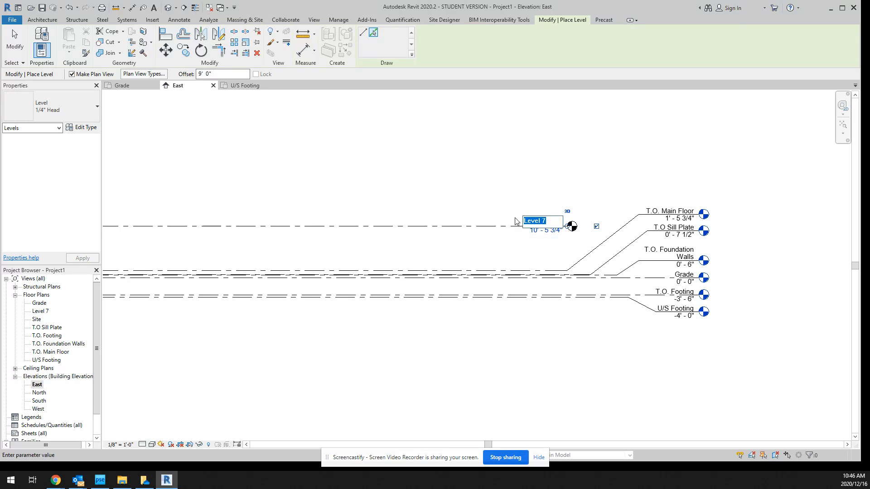
type("T.O. Main Wa")
key("Return")
left_click(480, 245)
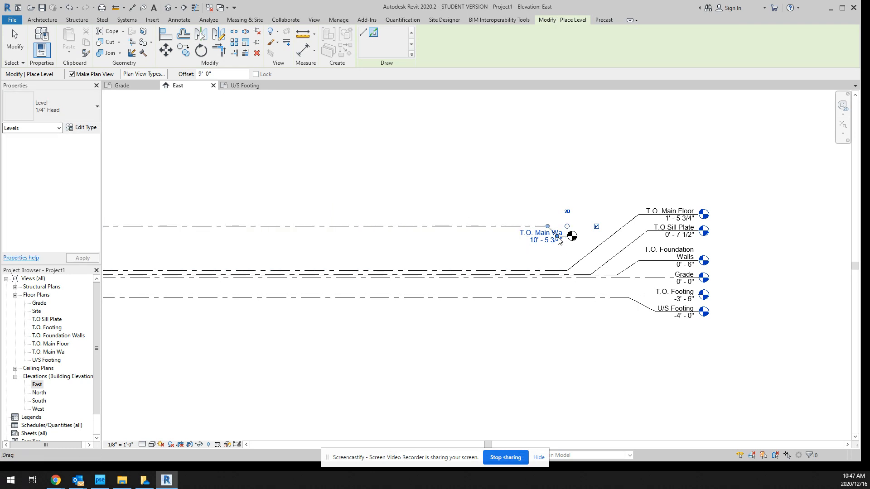
Add an elbow to the T.O. Main Wa level, align its head above T.O. Main Floor, and move both bends clear of the label
left_click_drag(562, 241, 594, 223)
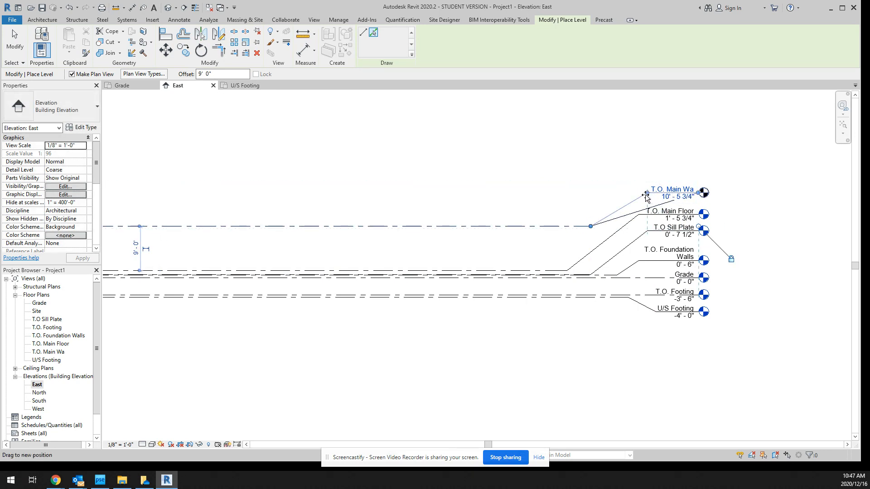
left_click_drag(648, 197, 628, 200)
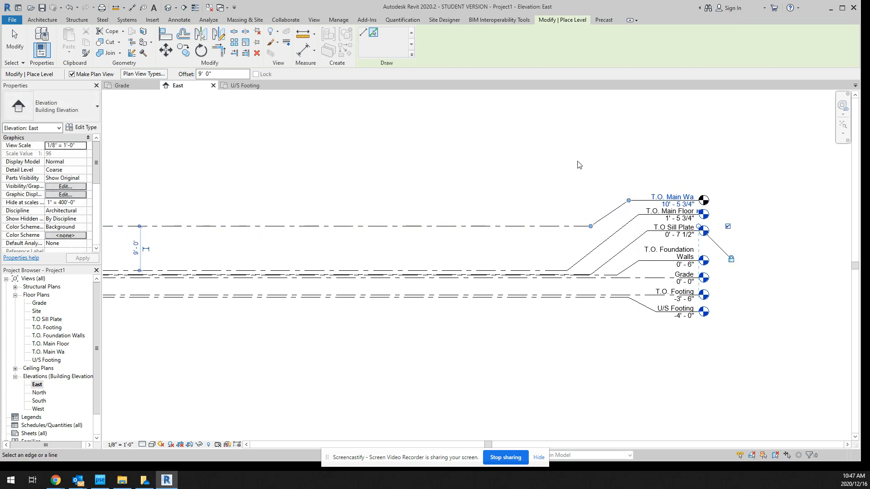
Complete the top level's name as T.O. Main Walls, rename its corresponding views, and raise its head slightly above the T.O. Main Floor label
left_click(665, 196)
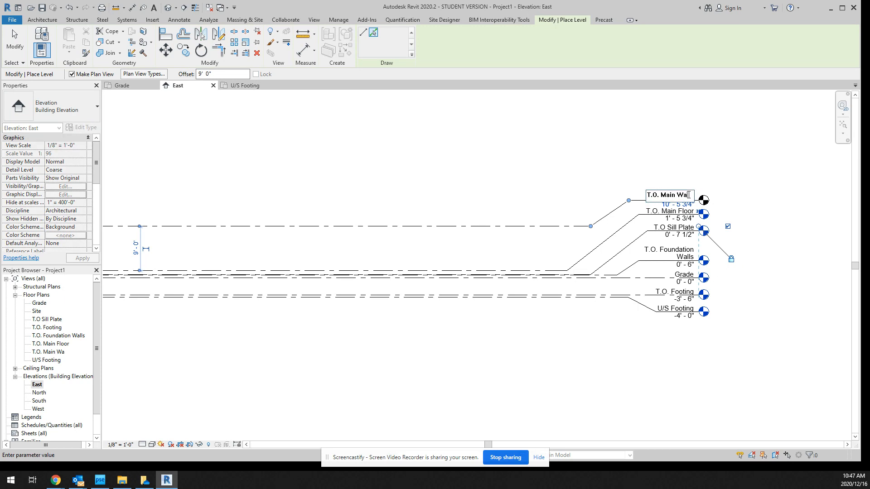
type("lls")
left_click(596, 166)
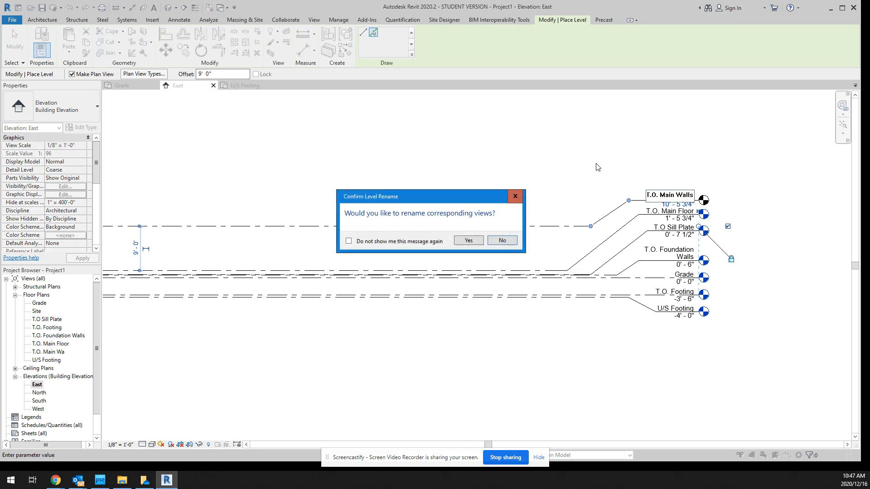
left_click(477, 241)
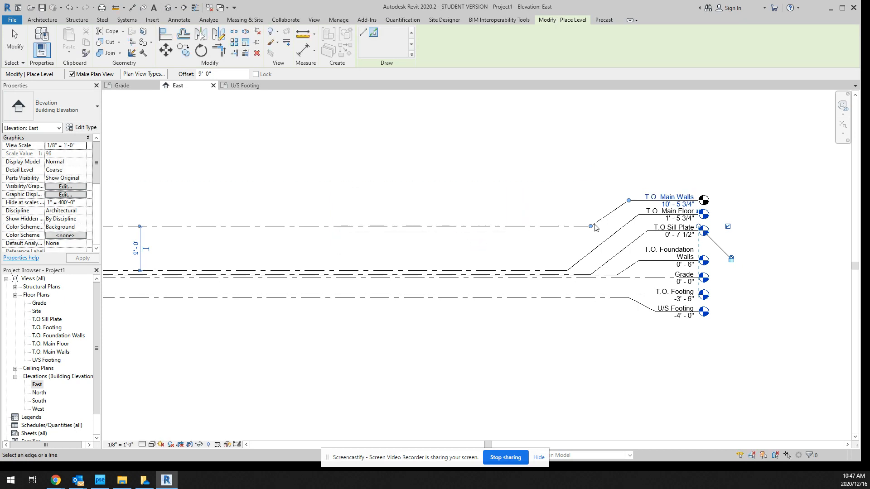
left_click_drag(628, 200, 629, 196)
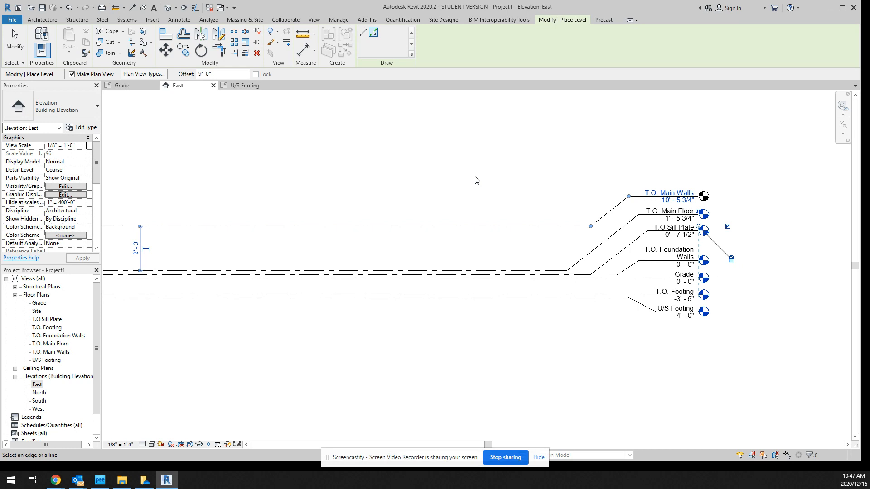